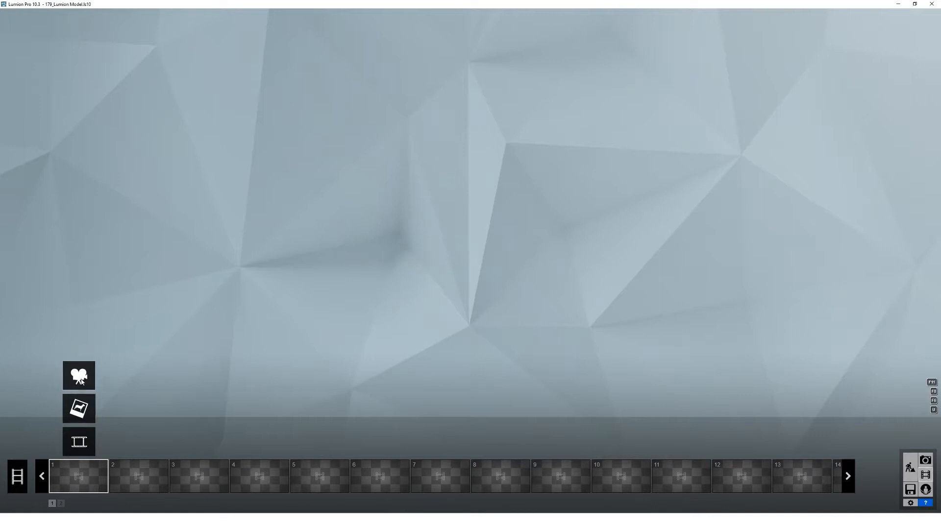
Start recording a movie clip and capture the first keyframe with the ground-floor facade, street trees and road framed from across the street.
left_click(79, 376)
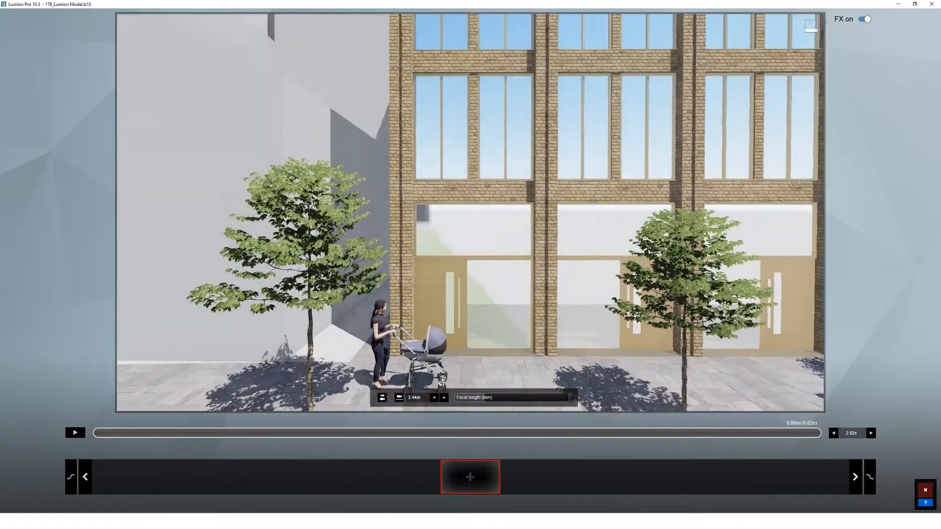
key("e")
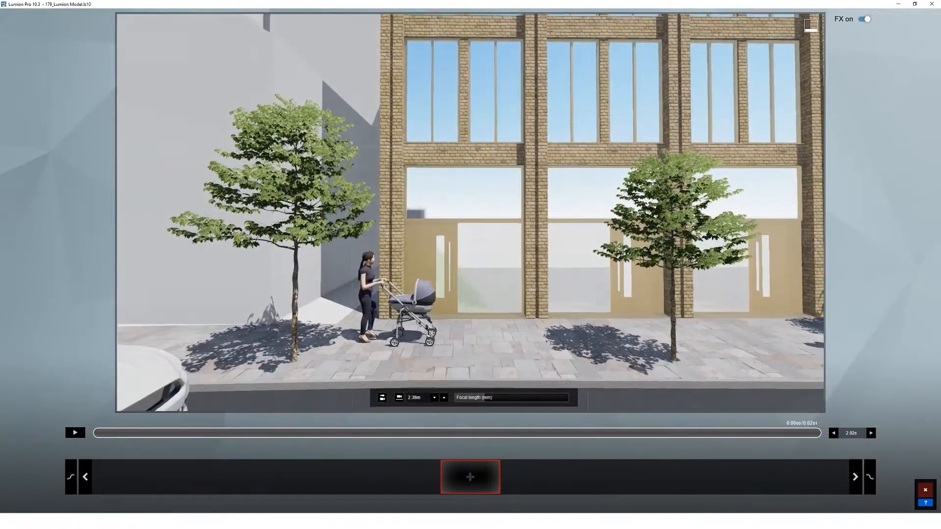
right_click_drag(470, 211, 468, 208)
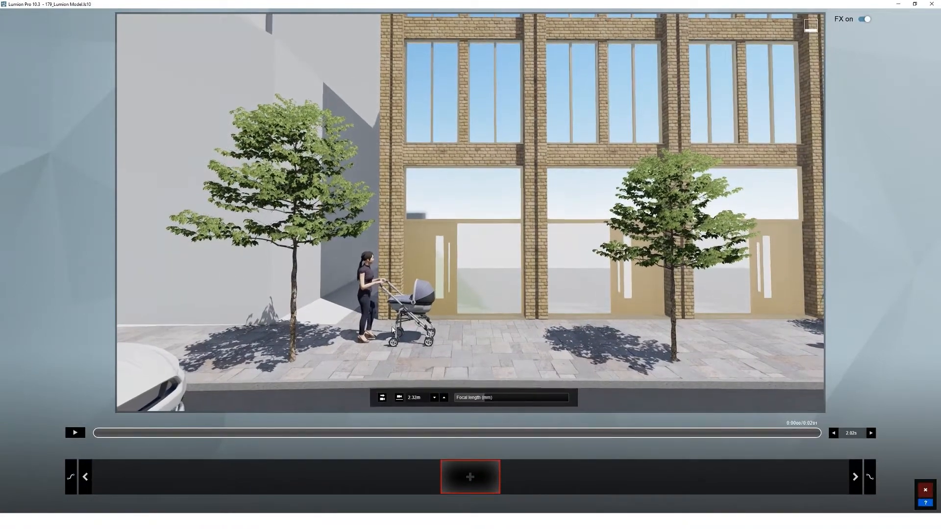
key("s")
right_click_drag(396, 318, 398, 316)
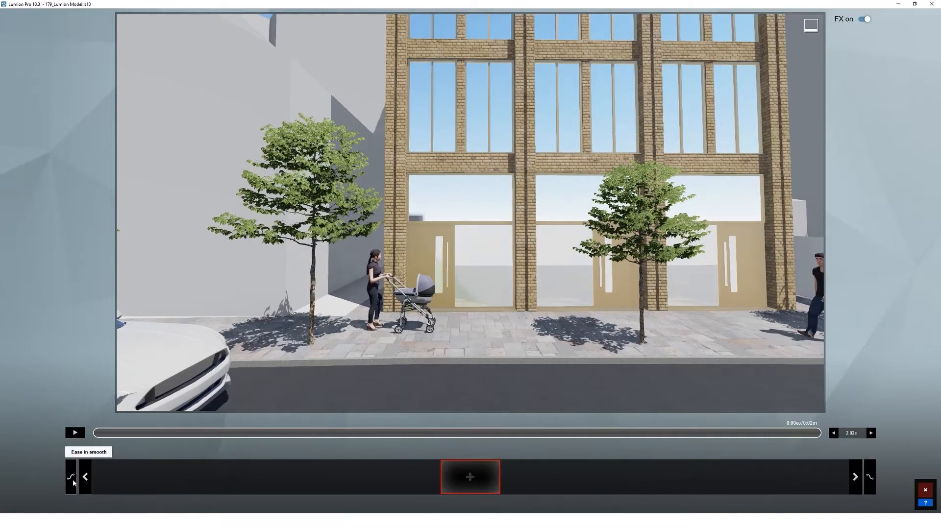
left_click(471, 476)
Slide the camera right along the street, parallel to the facade, and capture the clip's second keyframe.
key("d")
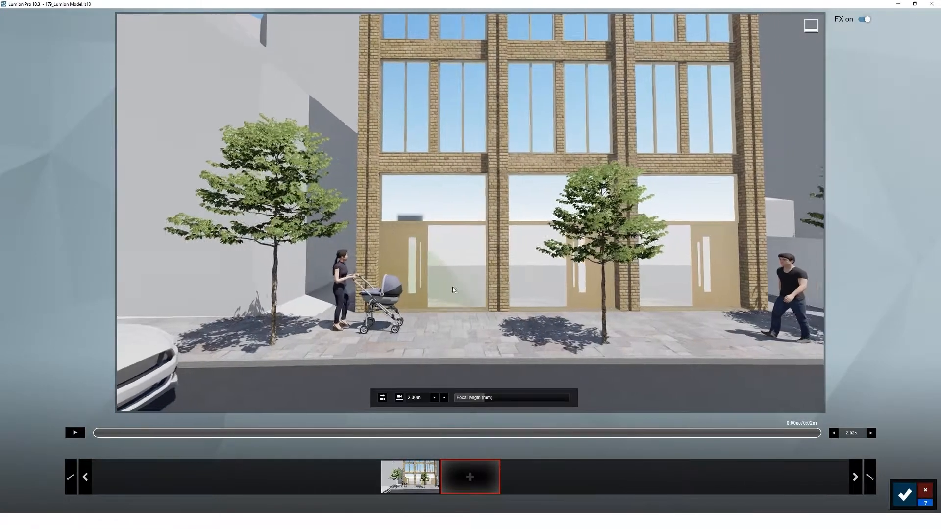
key("d")
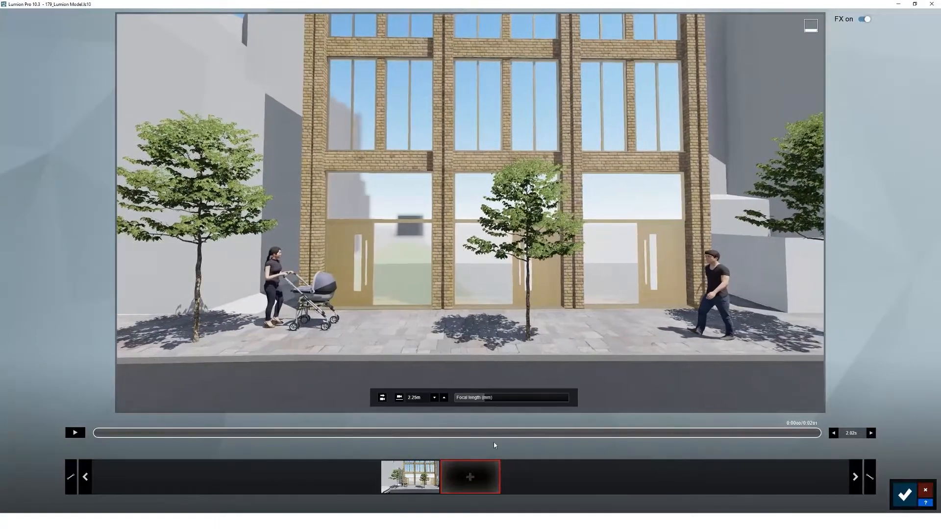
left_click(471, 475)
Preview the recorded camera movement and save the clip.
left_click(78, 433)
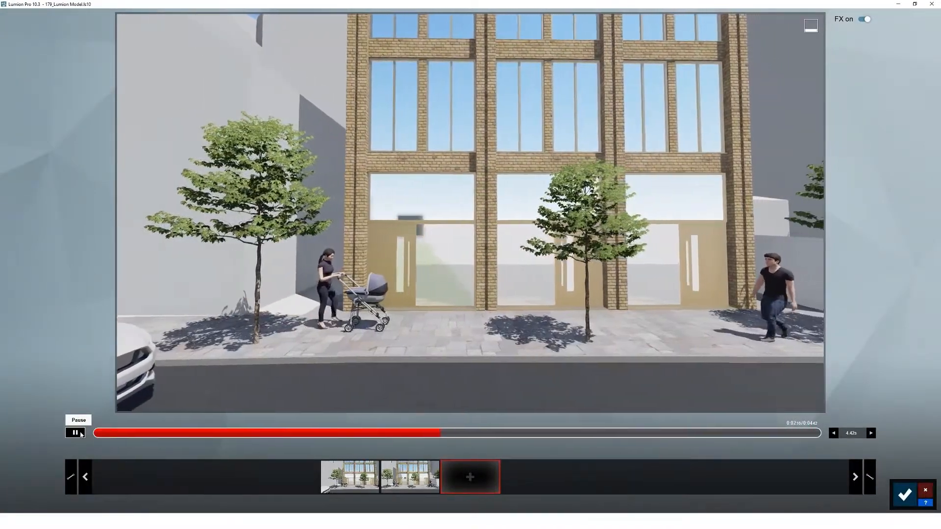
left_click(80, 434)
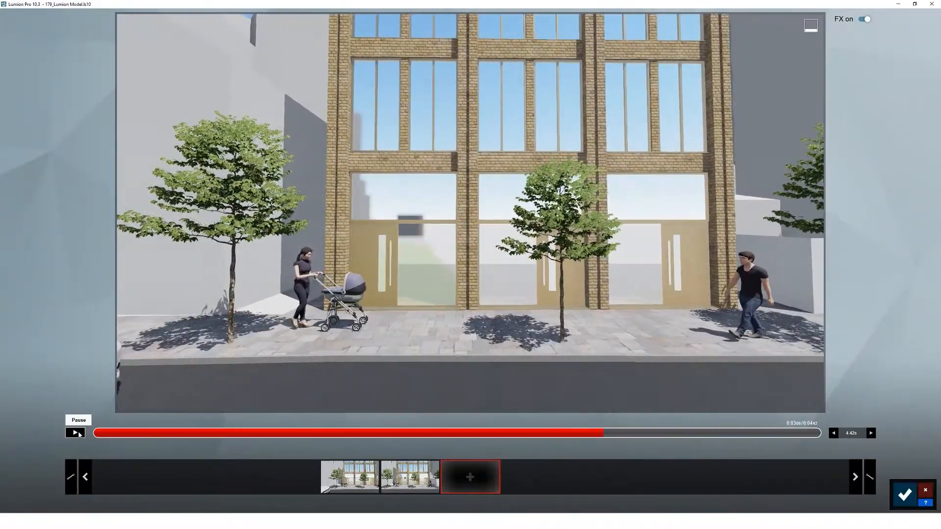
left_click(905, 495)
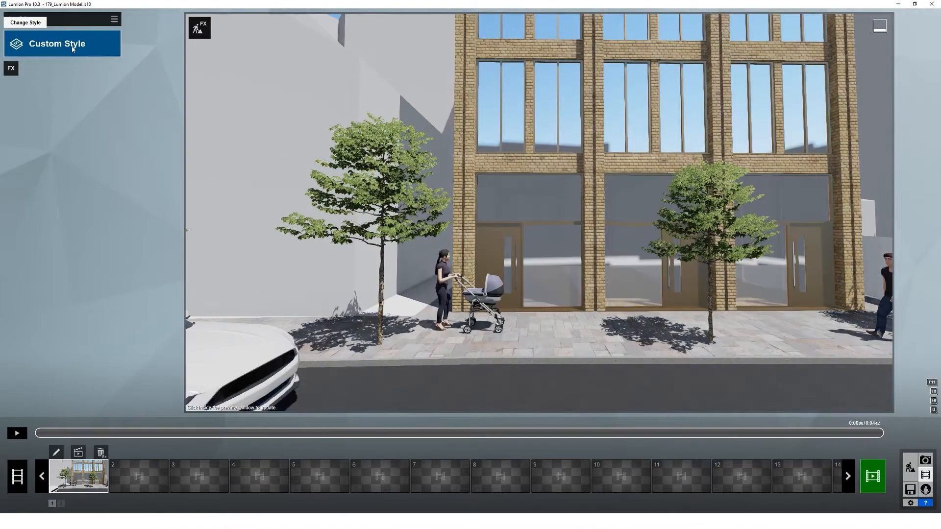
Apply the Realistic style to the clip and add an enabled 2-Point Perspective effect.
left_click(73, 47)
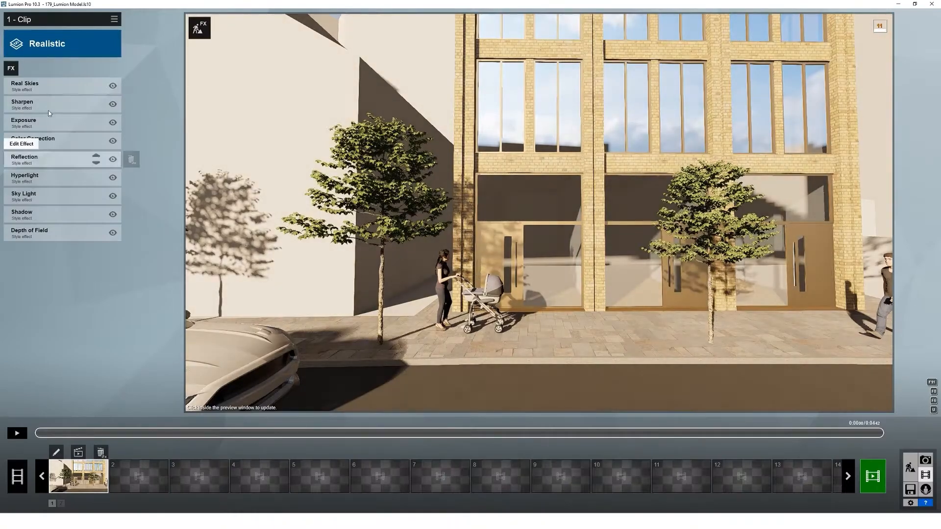
left_click(11, 68)
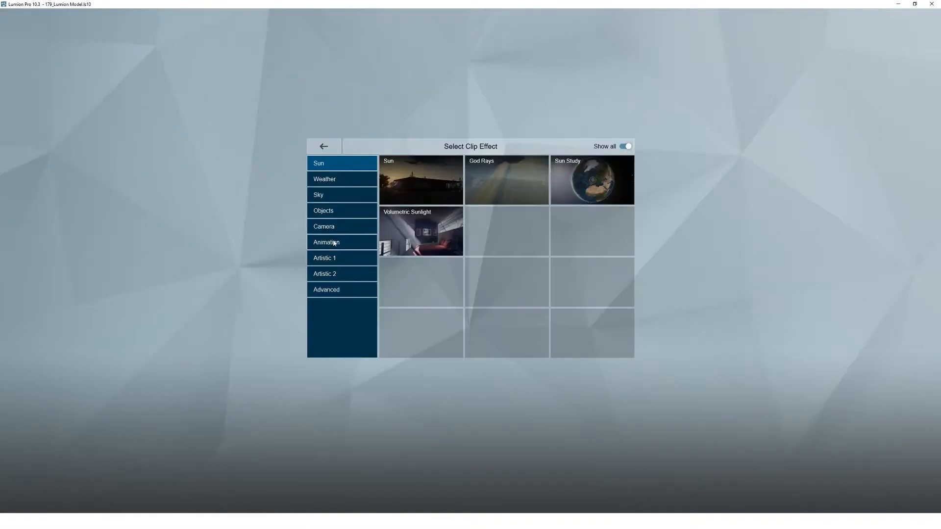
left_click(323, 226)
left_click(589, 185)
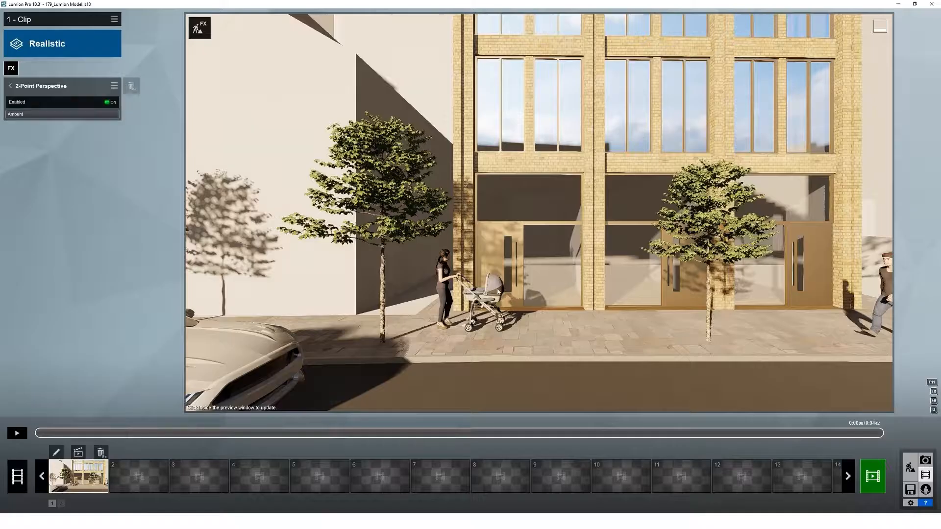
left_click(44, 88)
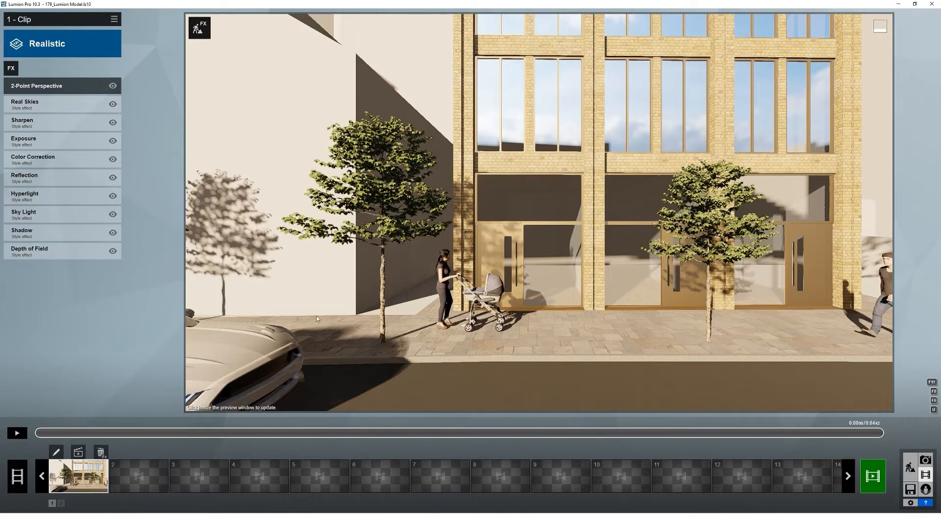
Add a Precipitation effect with a reduced precipitation phase for a wet road without falling rain, and update the preview.
left_click(11, 68)
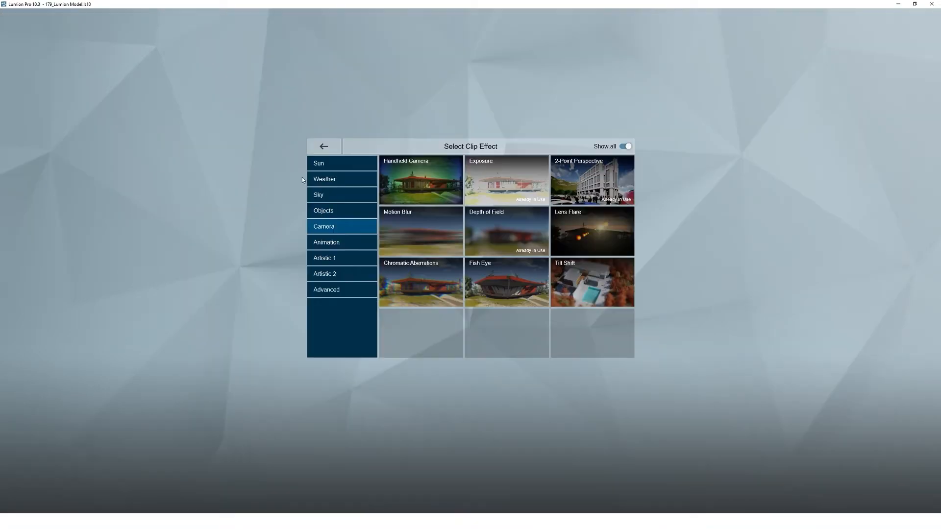
left_click(321, 180)
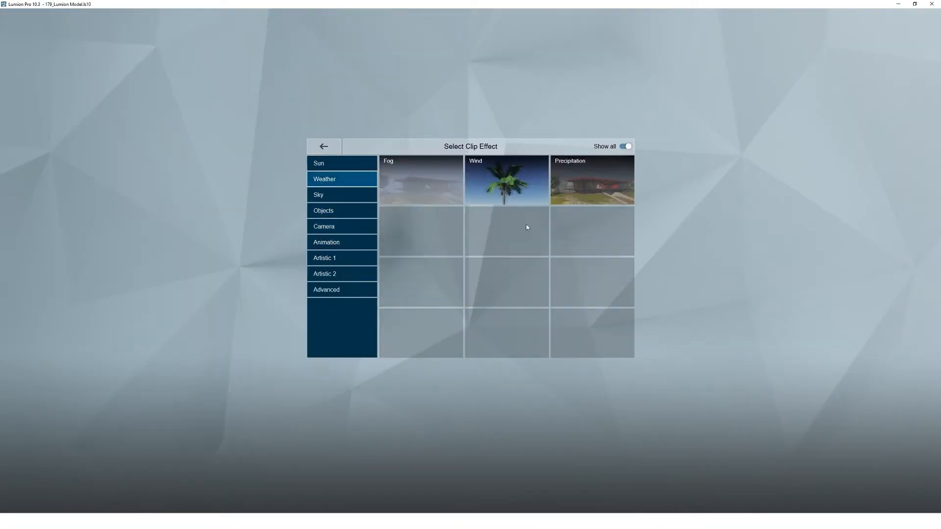
left_click(580, 190)
mouse_move(57, 112)
left_mouse_down()
mouse_move(14, 112)
mouse_move(51, 116)
left_mouse_up()
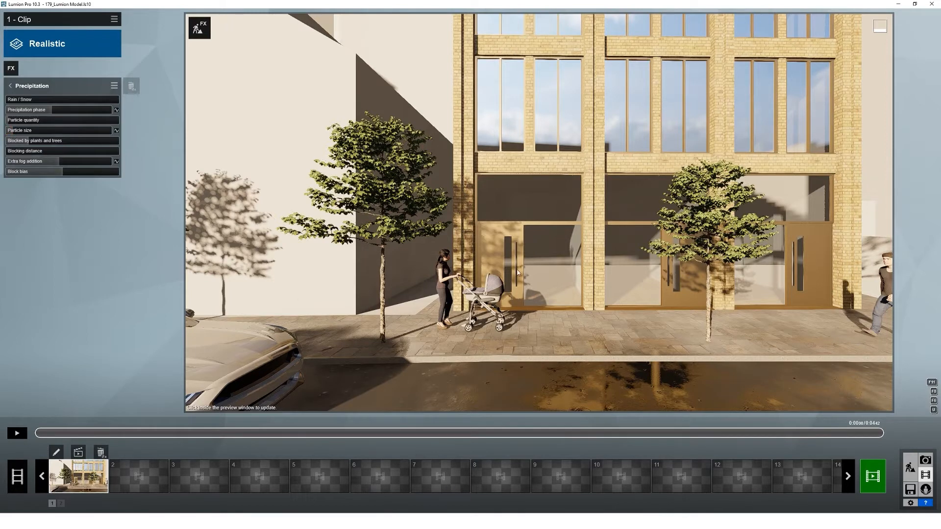
left_click(517, 330)
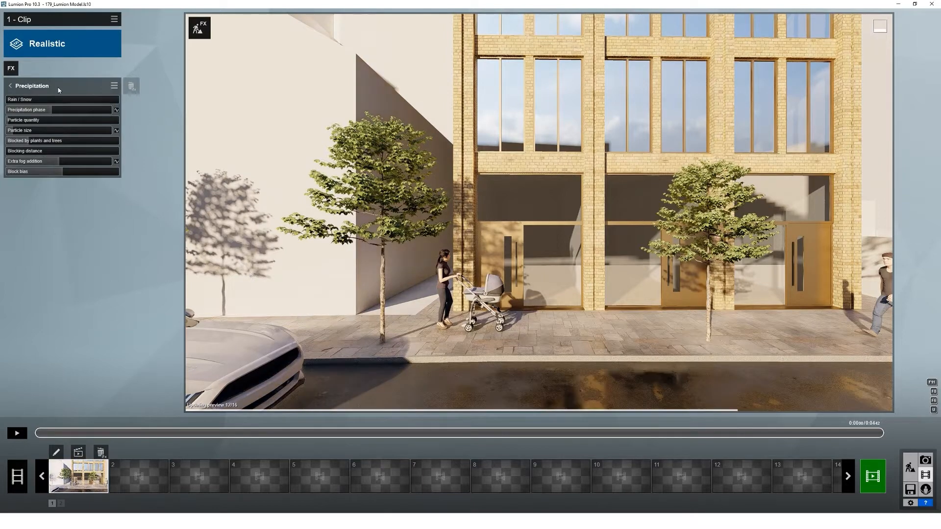
left_click(25, 88)
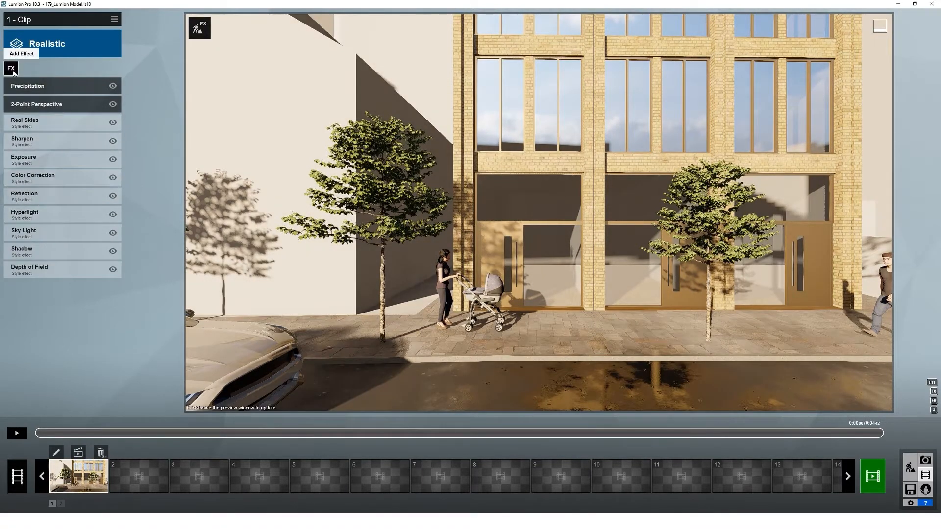
Add the Move animation effect to the clip and open it for editing.
left_click(11, 69)
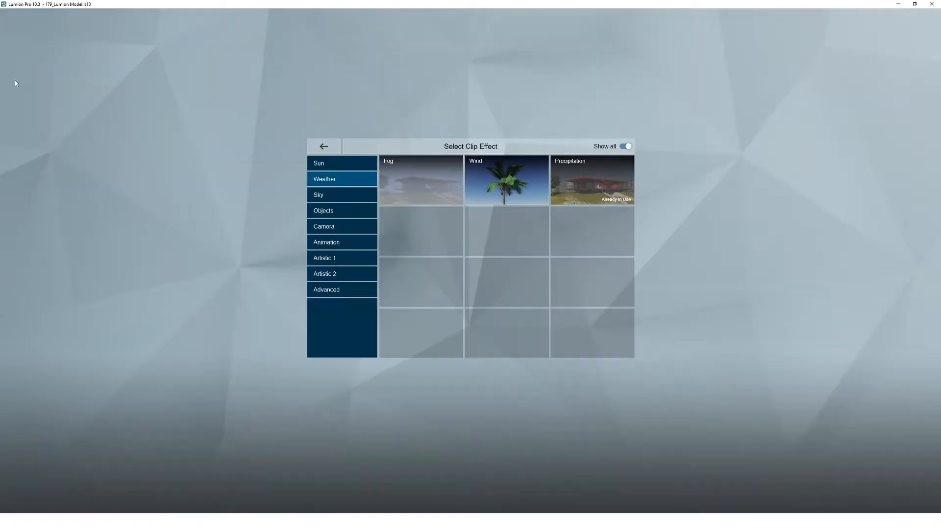
left_click(347, 243)
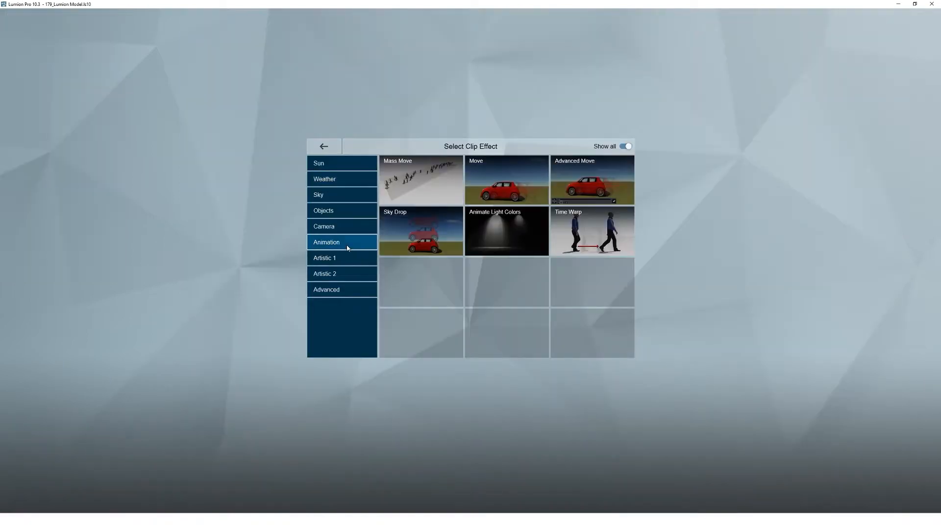
left_click(500, 188)
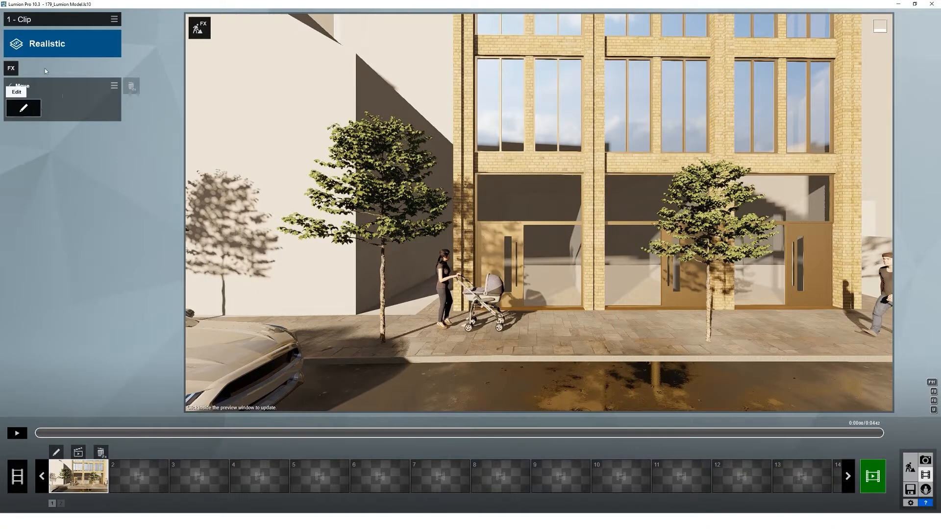
left_click(26, 108)
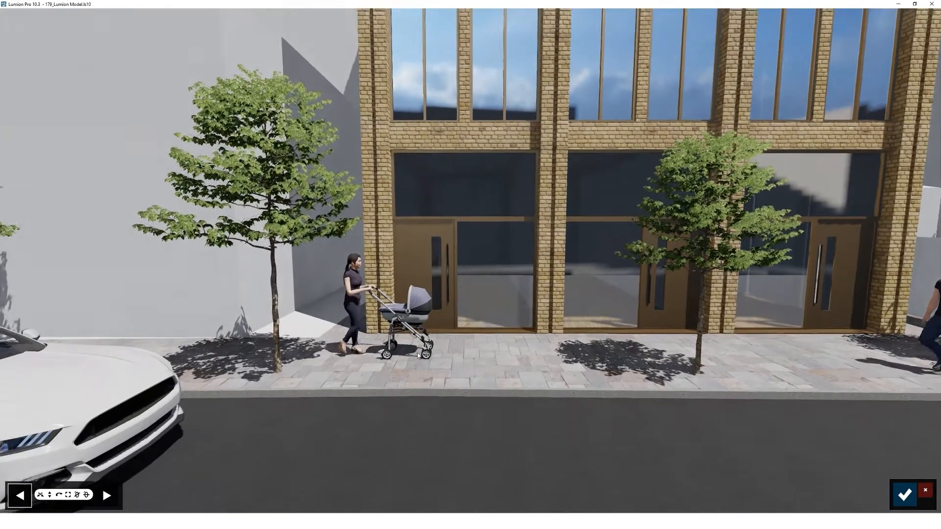
In the end position, move the woman with the pram right and the walking man left along the pavement.
left_click(106, 495)
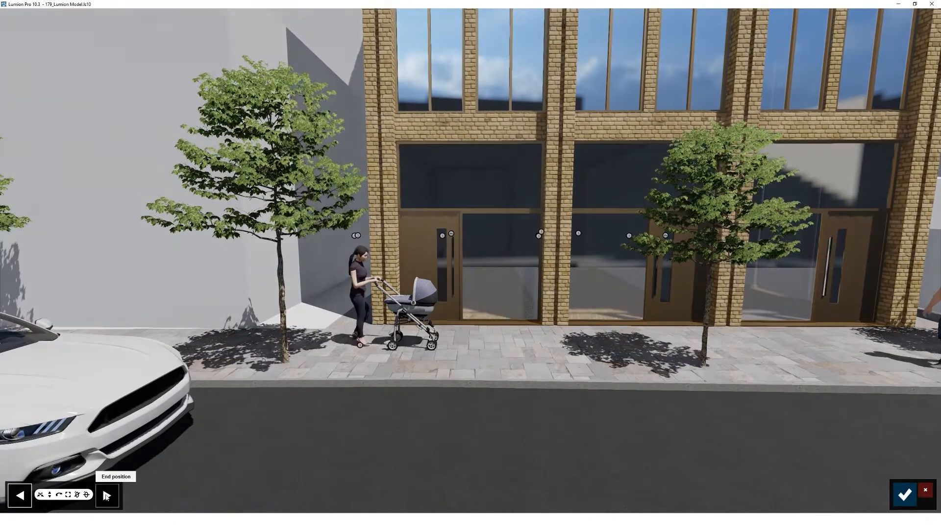
left_click(361, 346)
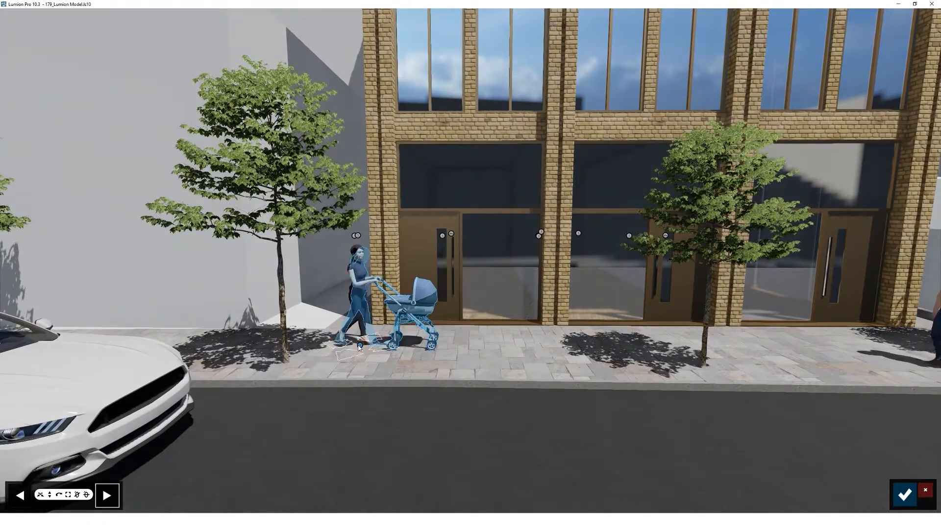
left_click_drag(411, 356, 595, 348)
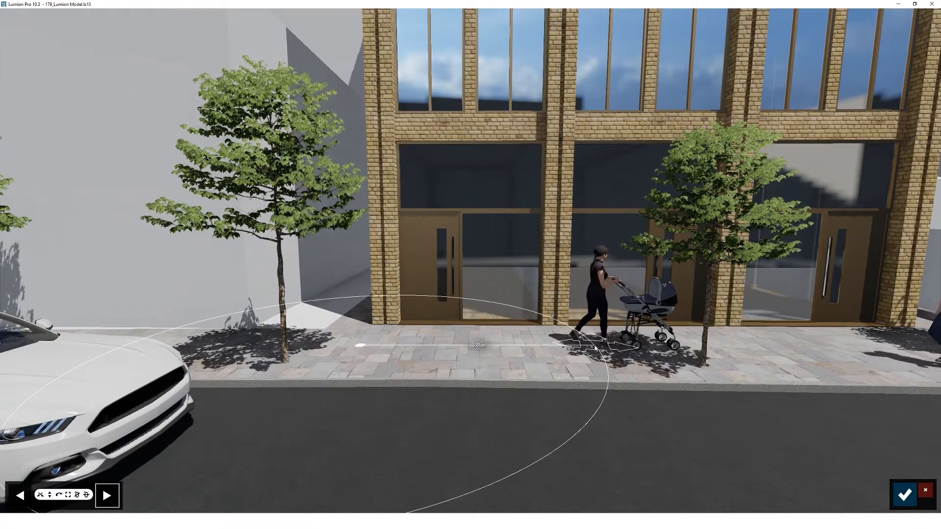
key("d")
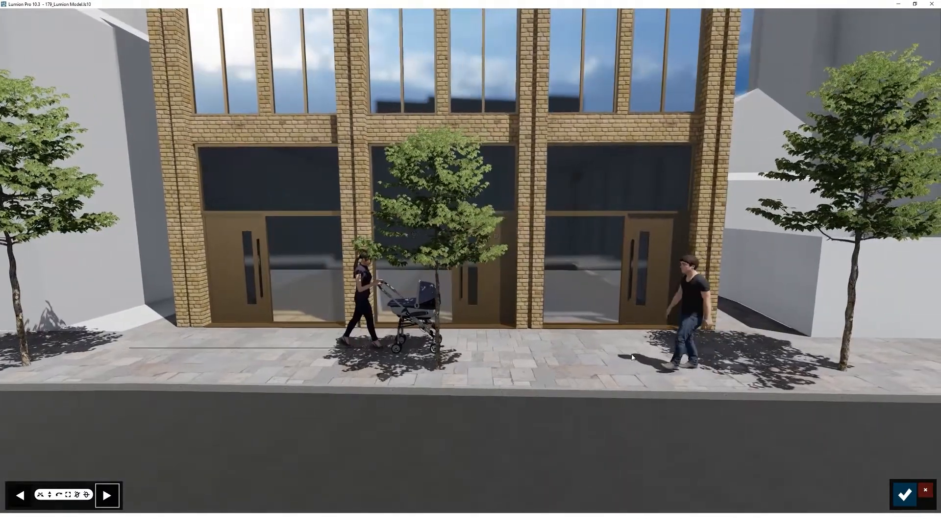
left_click_drag(666, 366, 513, 363)
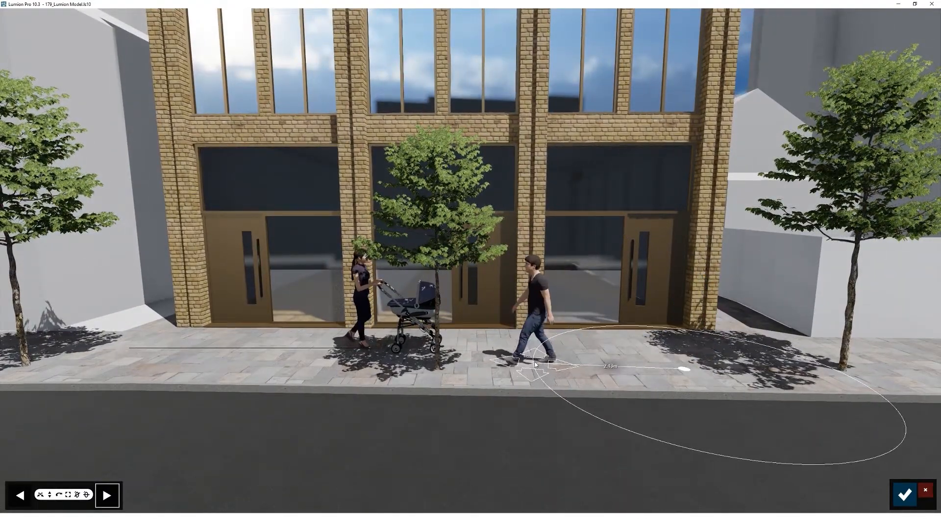
Adjust the end positions so the man stands at the central tree and the woman with the pram just left of it.
left_click_drag(368, 346, 415, 344)
left_click_drag(536, 360, 482, 361)
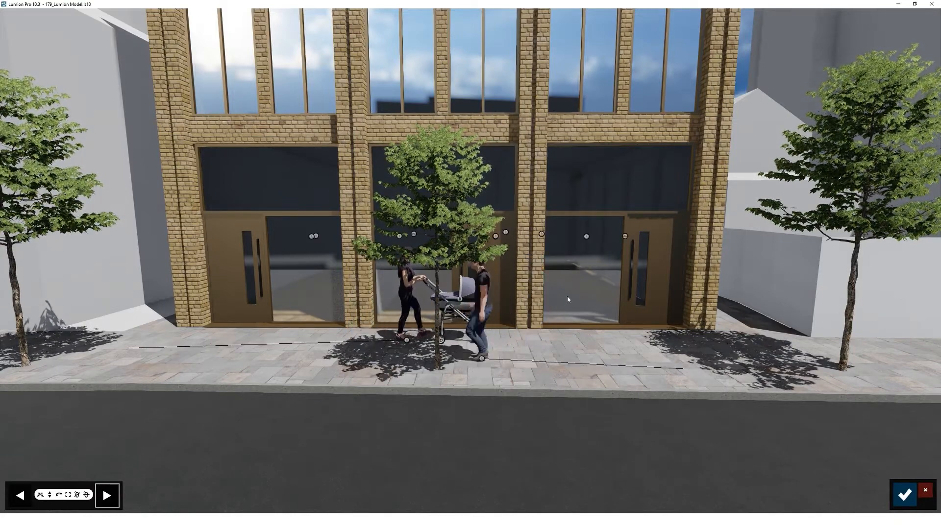
key("s")
key("w")
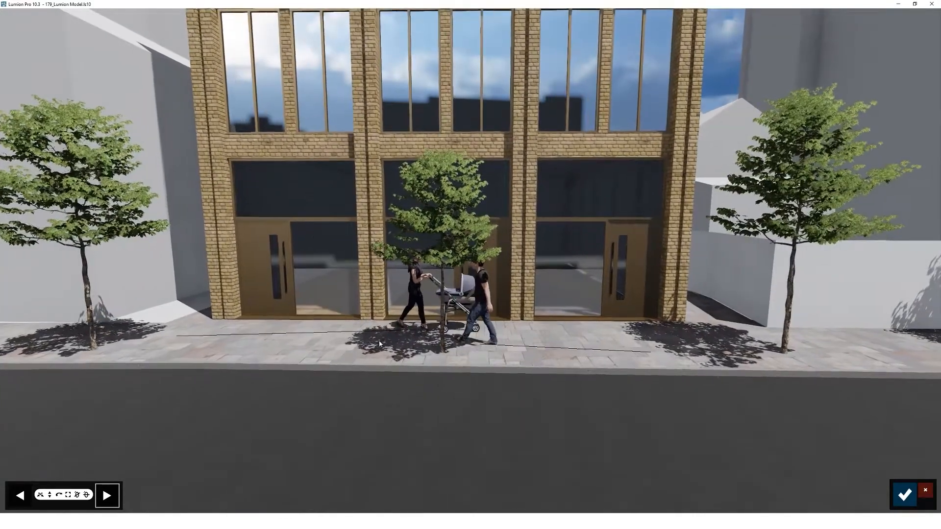
left_click_drag(415, 331, 363, 336)
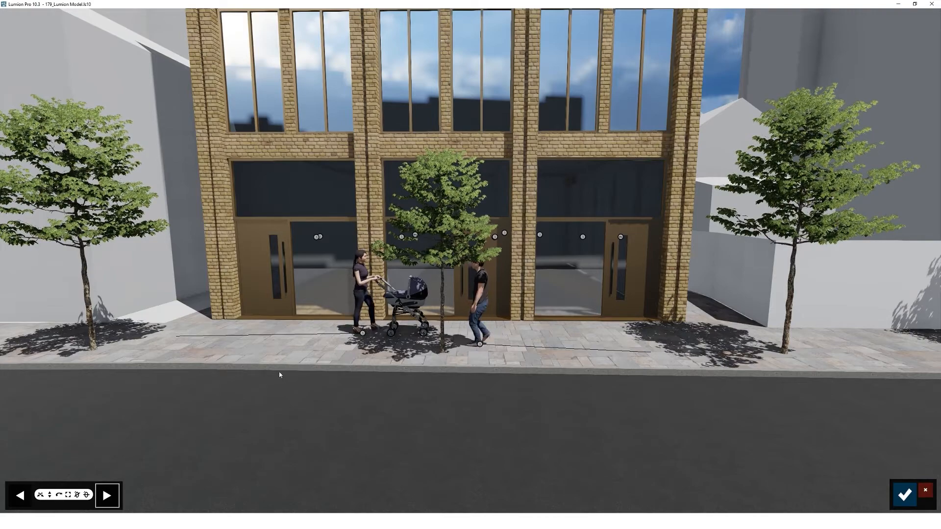
Set the cyclist's end position further left along the near side of the road.
right_click_drag(280, 376, 573, 351)
key("s")
key("d")
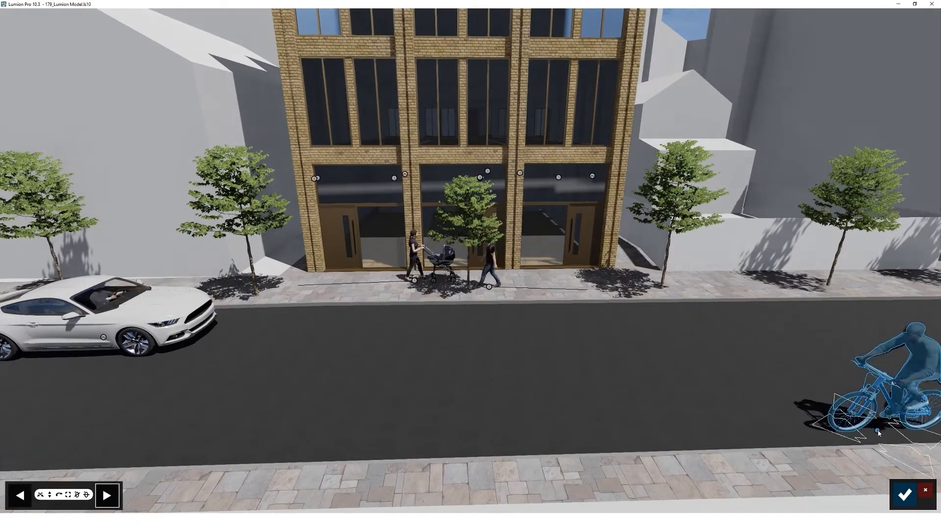
left_click_drag(876, 428, 679, 443)
left_click_drag(615, 438, 389, 435)
Set the white car's end position about 13 m to the right along the road, past the building.
middle_click_drag(520, 350, 561, 342)
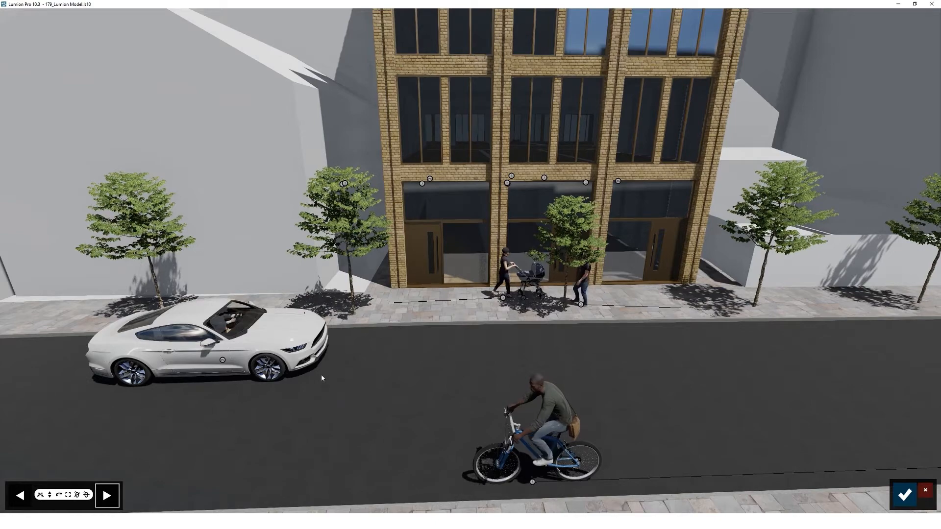
scroll(250, 366, "down", 3)
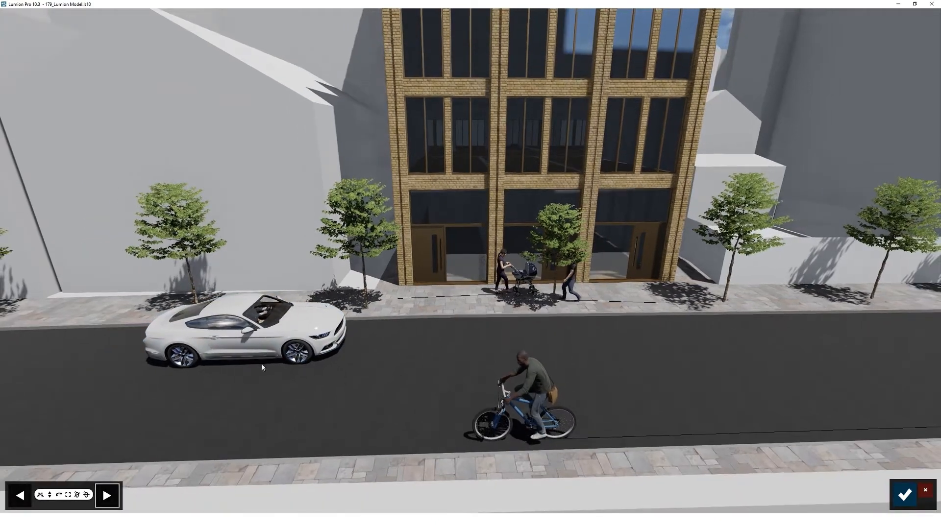
left_click_drag(255, 348, 728, 339)
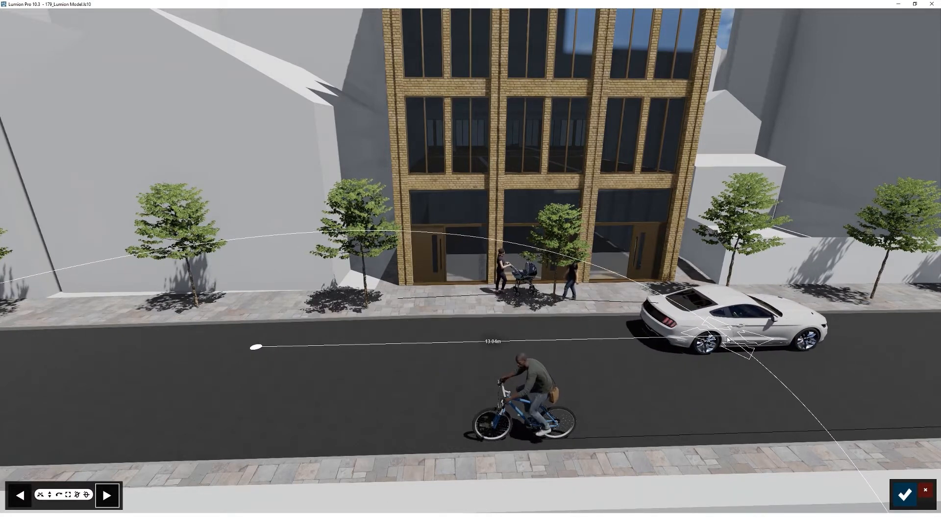
middle_click_drag(616, 372, 210, 133)
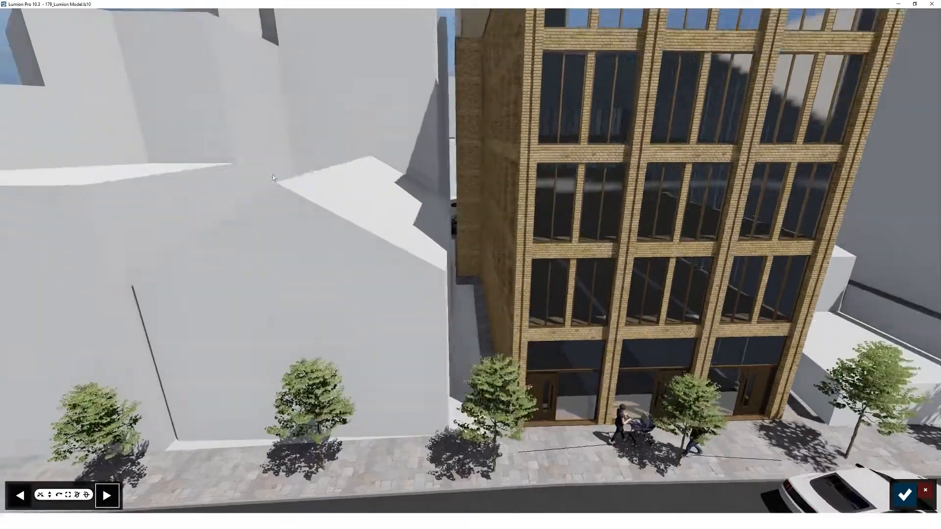
On the street behind the building, set end positions for the woman further forward on the light pavement and the roadside cyclist further up the road.
middle_click_drag(420, 215, 206, 74)
scroll(456, 239, "up", 10)
right_click_drag(453, 260, 642, 279)
scroll(391, 245, "up", 5)
scroll(391, 245, "down", 5)
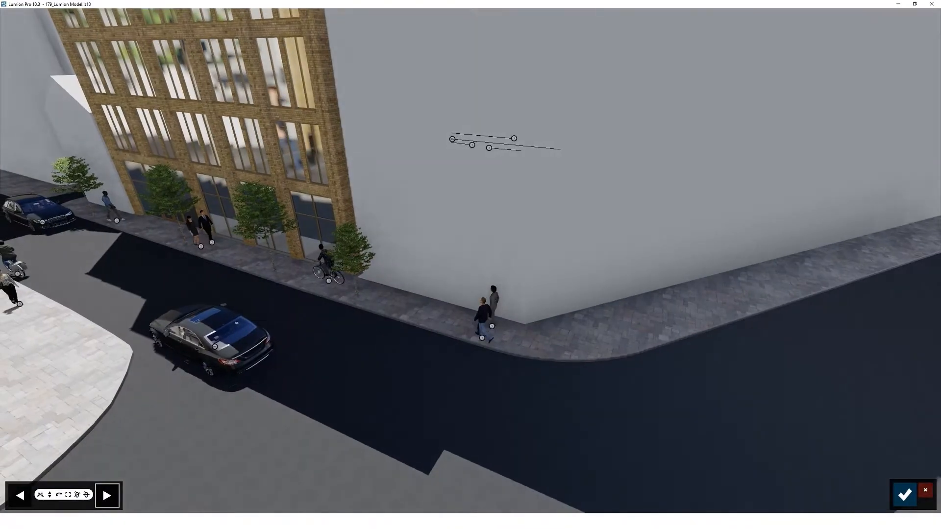
right_click_drag(391, 244, 355, 266)
middle_click_drag(355, 266, 4, 254)
scroll(277, 264, "up", 5)
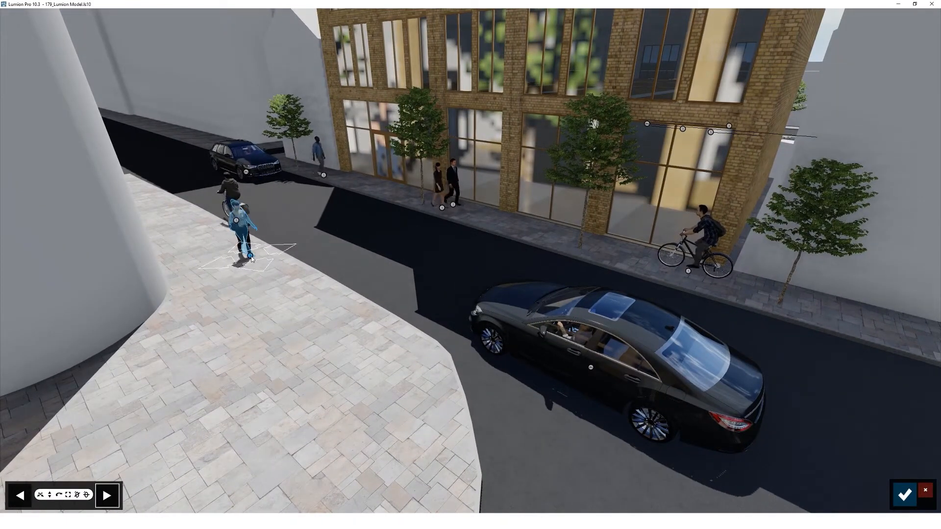
left_click_drag(319, 294, 322, 299)
left_click_drag(236, 220, 166, 186)
Set the dark estate car's end position further forward along the road and the black saloon's further up the road beside it.
left_click_drag(269, 183, 390, 222)
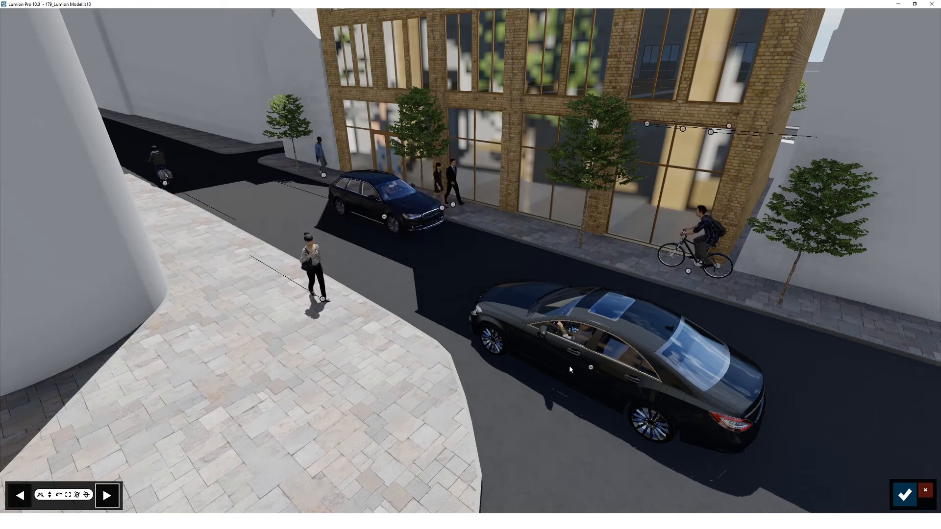
left_click_drag(589, 367, 340, 247)
Set end positions along the building-side pavement, with the corner pair near the end tree and the cyclist at the tree before the facade.
right_click_drag(535, 260, 625, 263)
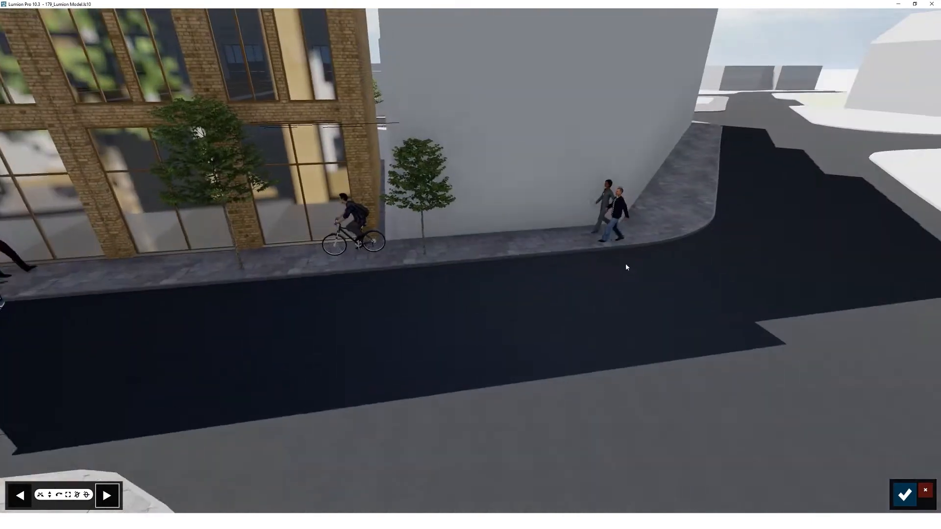
left_click_drag(586, 231, 459, 256)
right_click_drag(495, 274, 443, 281)
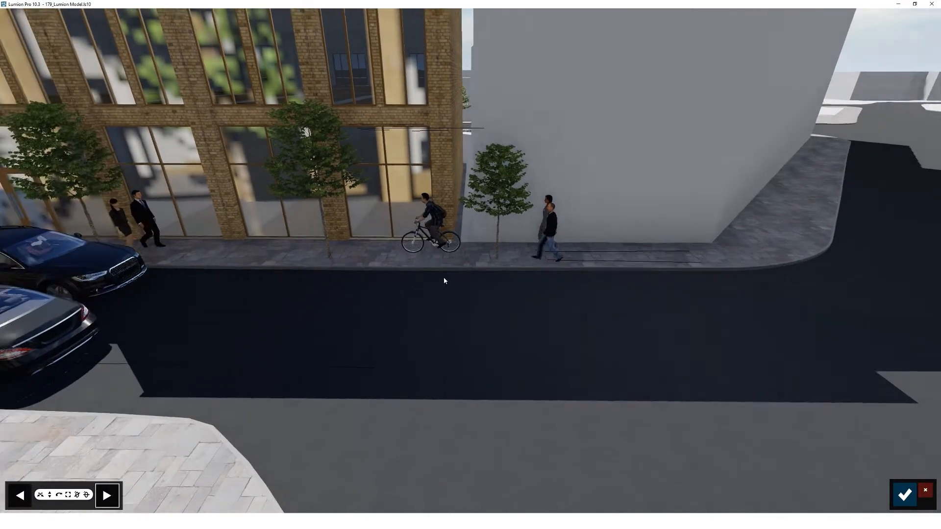
left_click_drag(446, 252, 333, 250)
Set the end positions of the walking couple and the lone pedestrian further right along the pavement in front of the facade.
right_click_drag(139, 436, 84, 416)
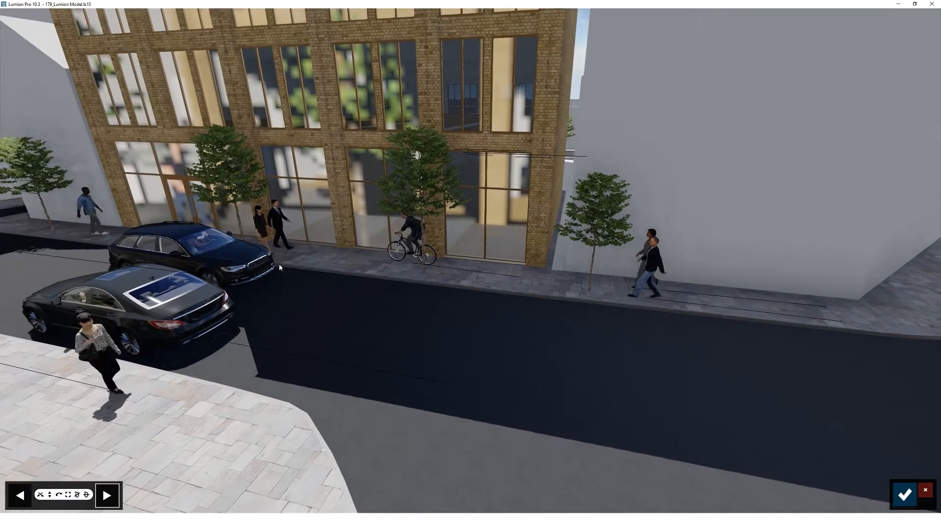
left_click_drag(285, 248, 347, 267)
right_click_drag(347, 267, 322, 250)
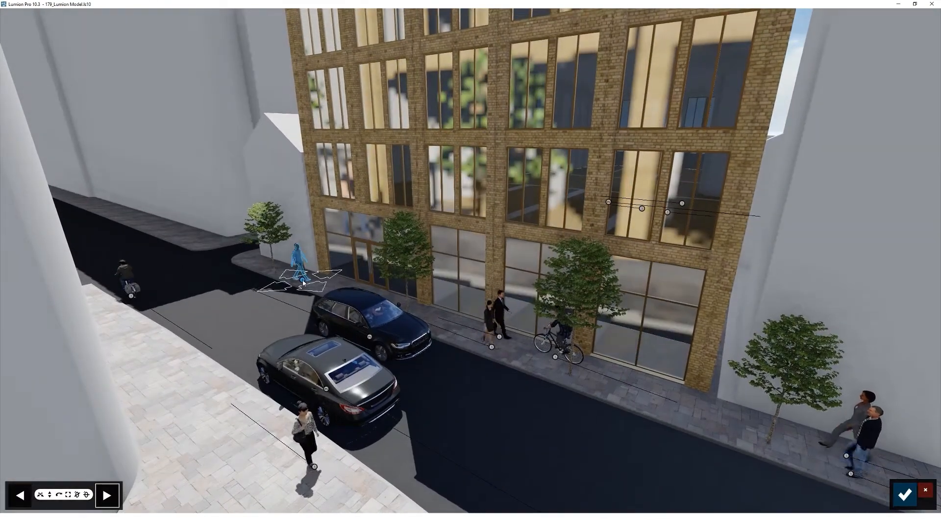
left_click_drag(301, 278, 354, 293)
Check the motion paths on the front street, apply the Move effect edits and preview the first clip.
scroll(346, 343, "down", 3)
scroll(346, 343, "down", 4)
middle_click_drag(380, 341, 563, 245)
right_click_drag(564, 245, 529, 374)
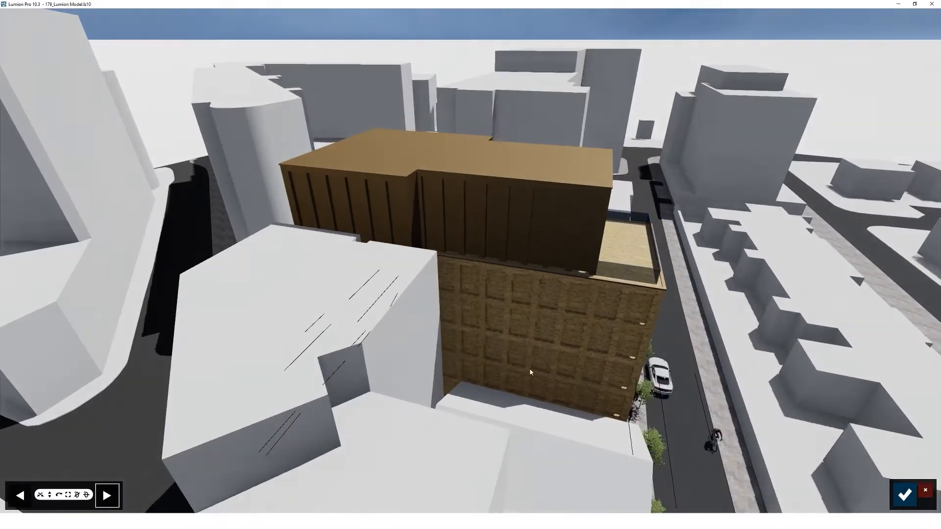
middle_click_drag(529, 374, 699, 399)
scroll(390, 316, "up", 3)
scroll(390, 316, "up", 3)
right_click_drag(553, 306, 464, 317)
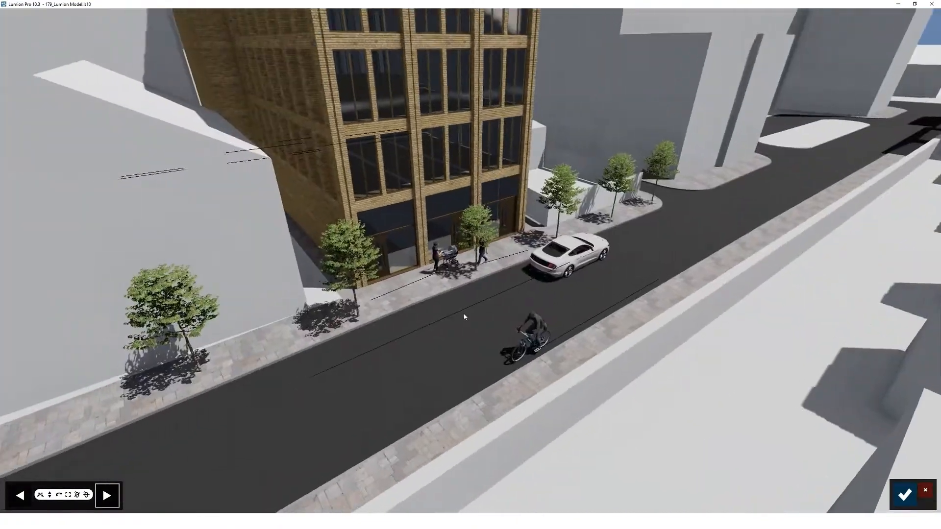
left_click(904, 495)
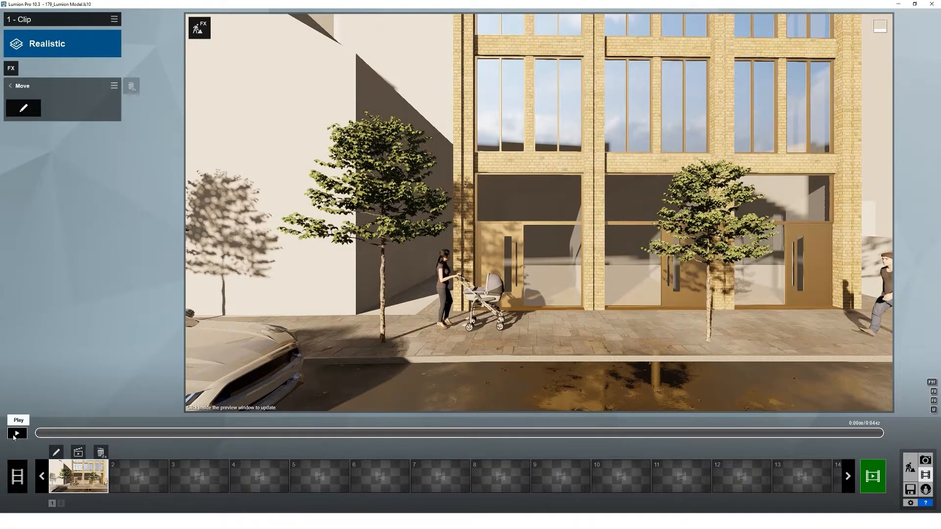
left_click(16, 434)
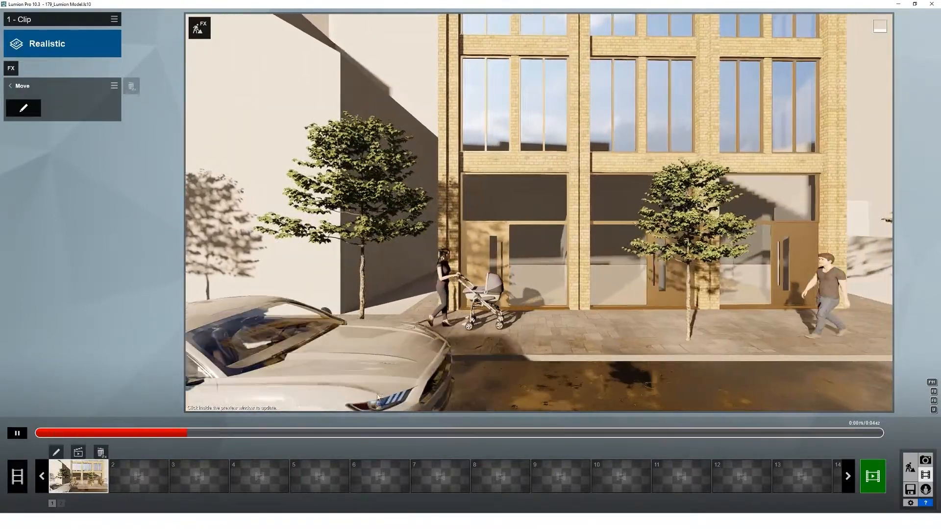
left_click(17, 435)
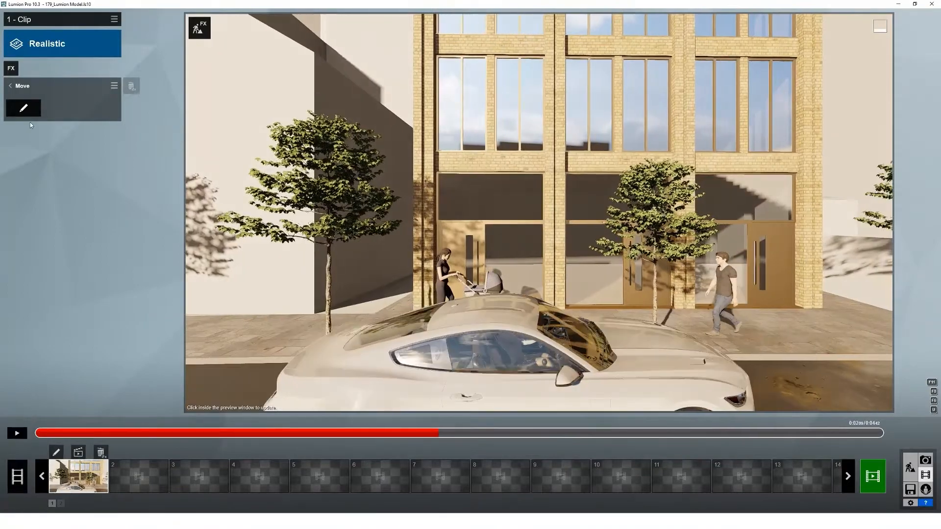
Readjust the walking man's end position beside the central tree, apply it and preview the first clip again.
left_click(25, 109)
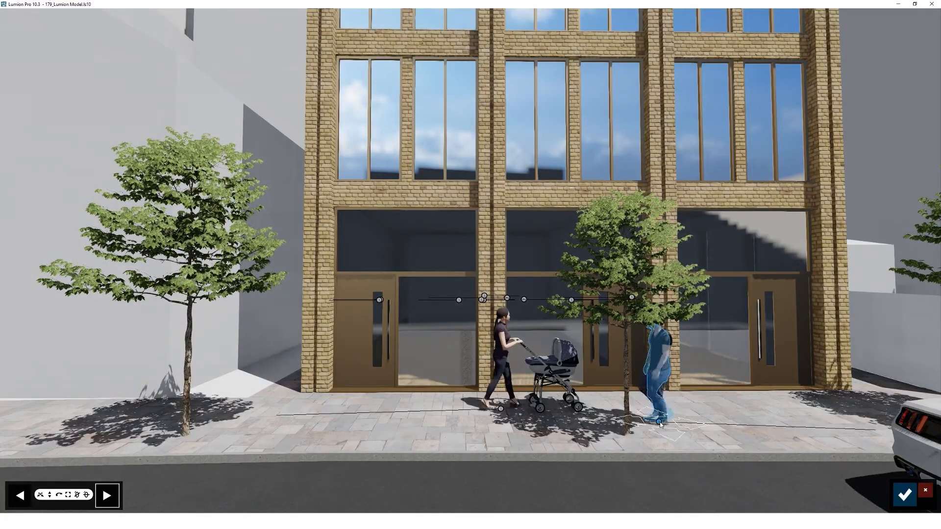
left_click_drag(596, 427, 529, 427)
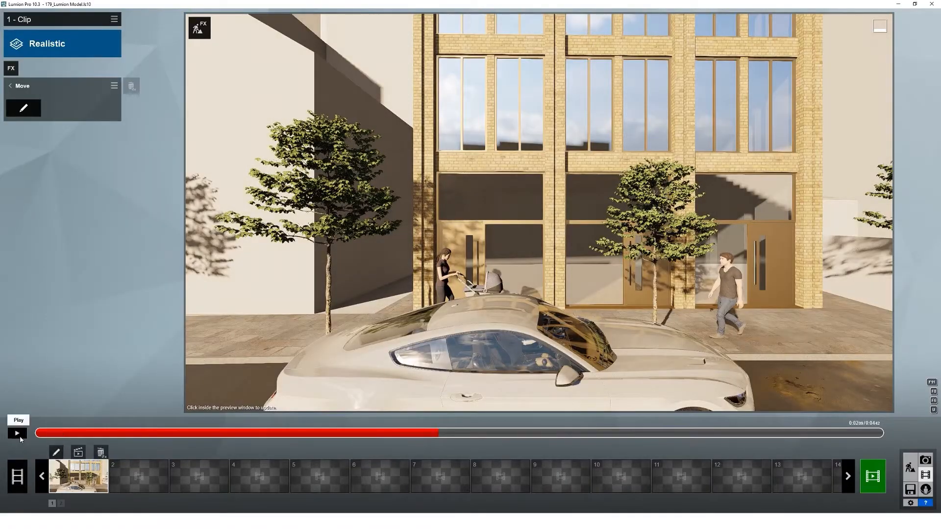
left_click(20, 438)
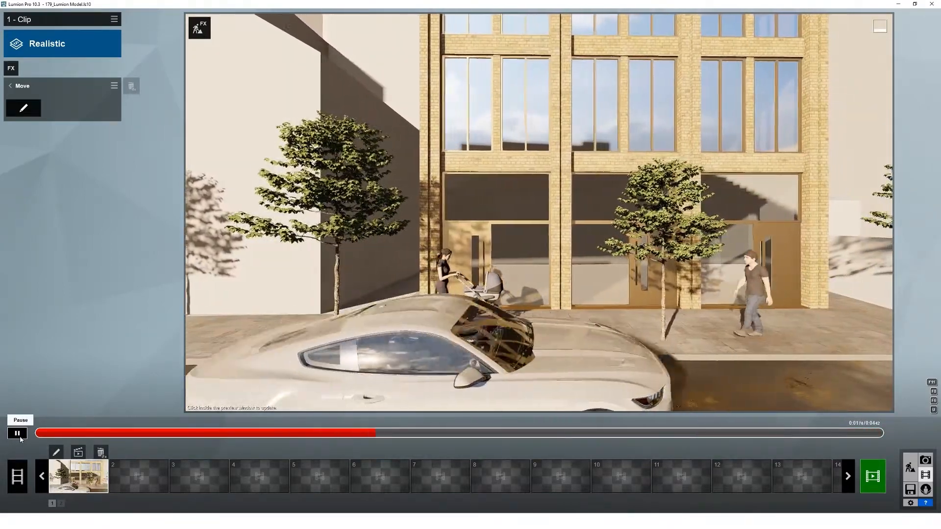
left_click(20, 438)
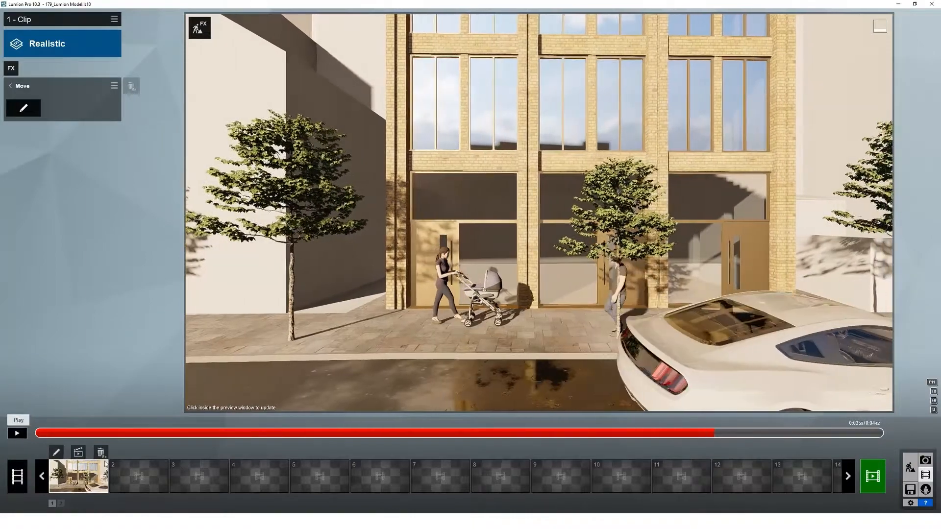
Start recording a second clip and capture its first keyframe at street level behind the cyclist, facing the building's corner, with linear easing.
left_click(139, 475)
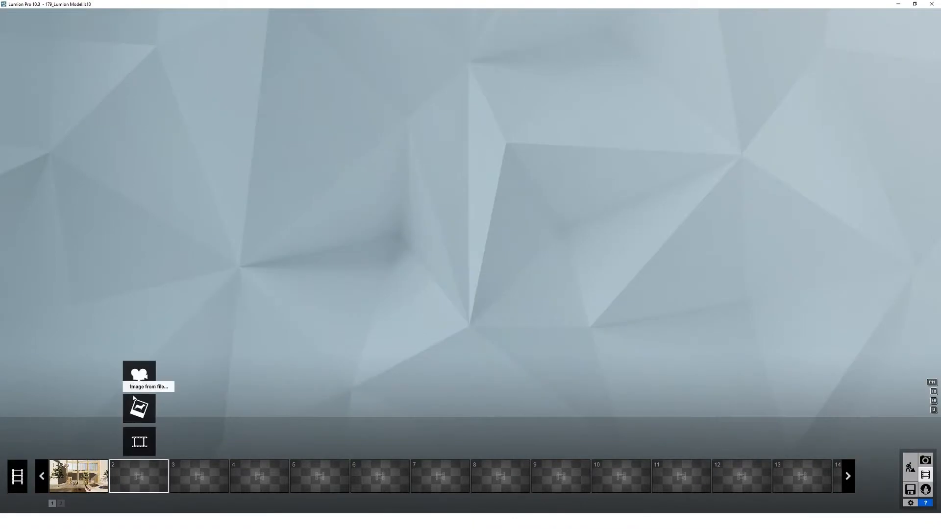
left_click(139, 382)
scroll(407, 289, "down", 3)
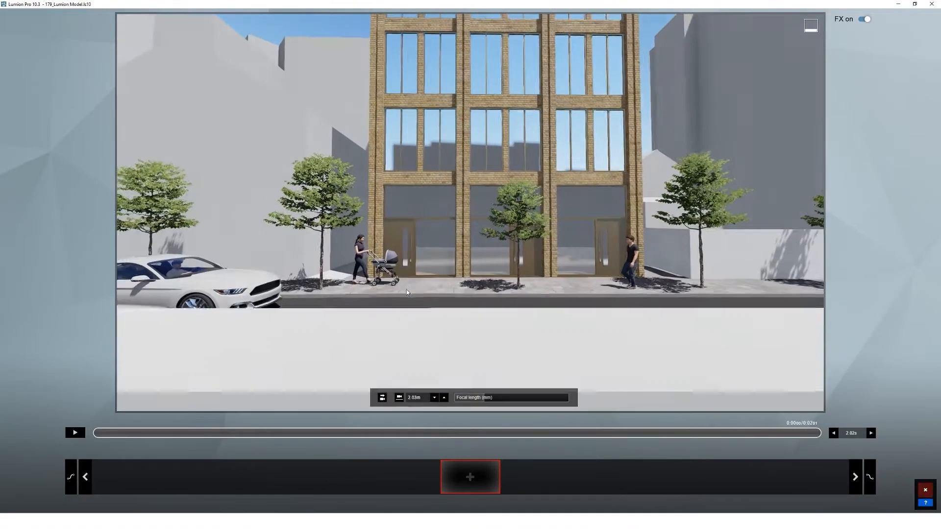
right_click_drag(400, 273, 420, 258)
scroll(566, 280, "up", 5)
key("s")
key("e")
key("q")
right_click_drag(432, 252, 445, 244)
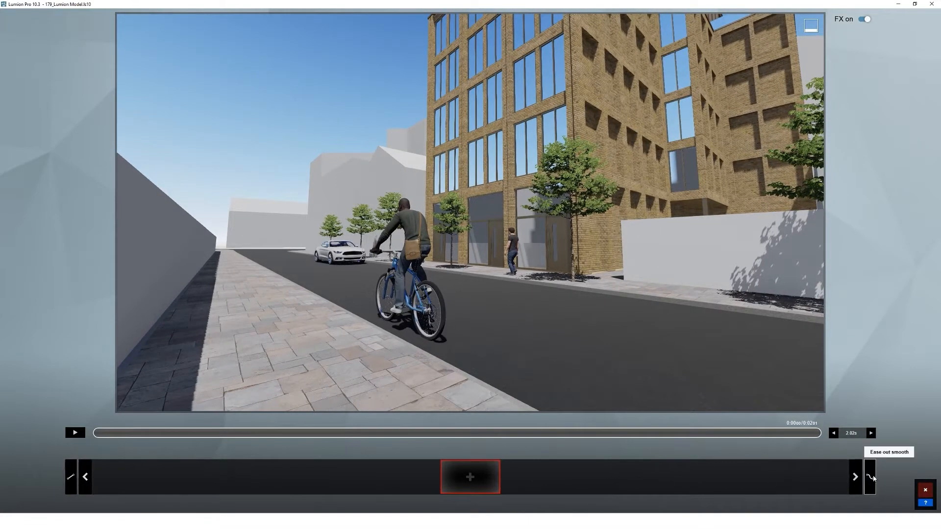
left_click(470, 476)
Capture a second keyframe with the camera shifted right, preview the camera movement and save the second clip.
right_click_drag(455, 277, 511, 276)
left_click(470, 477)
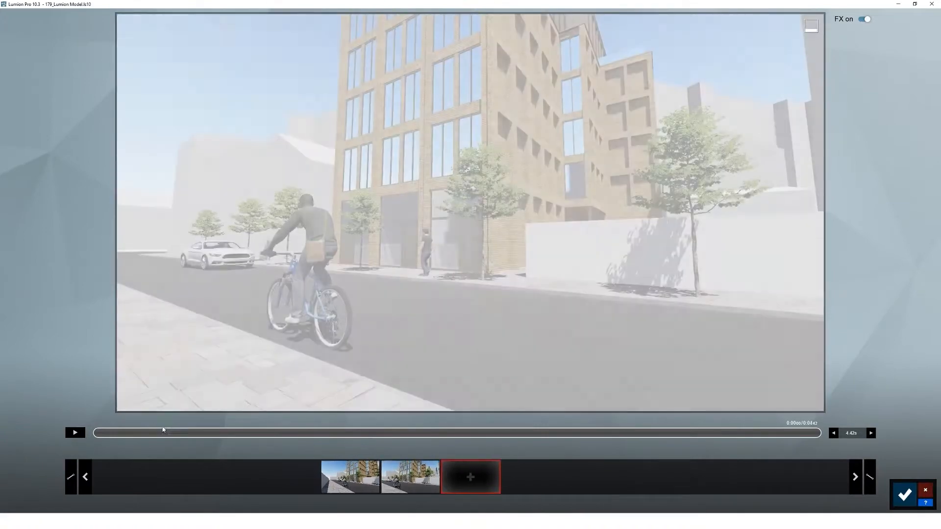
left_click(75, 433)
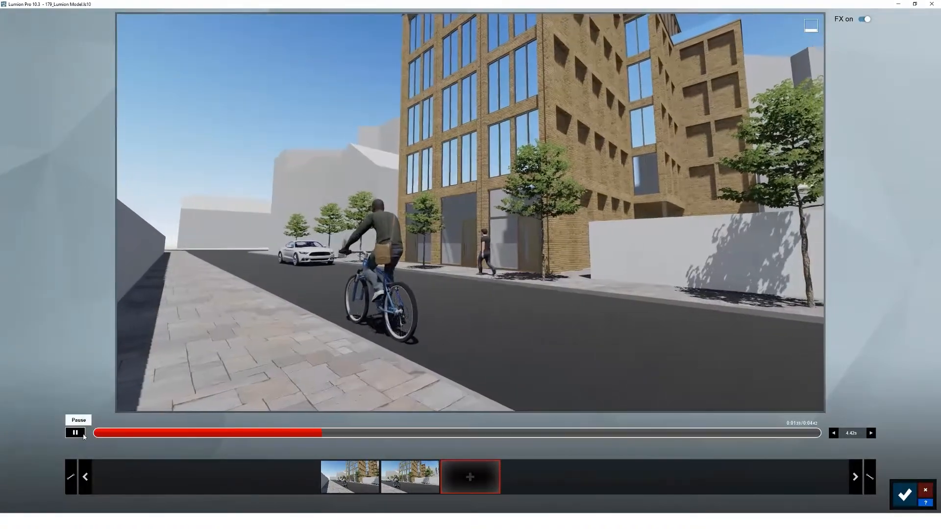
left_click(82, 434)
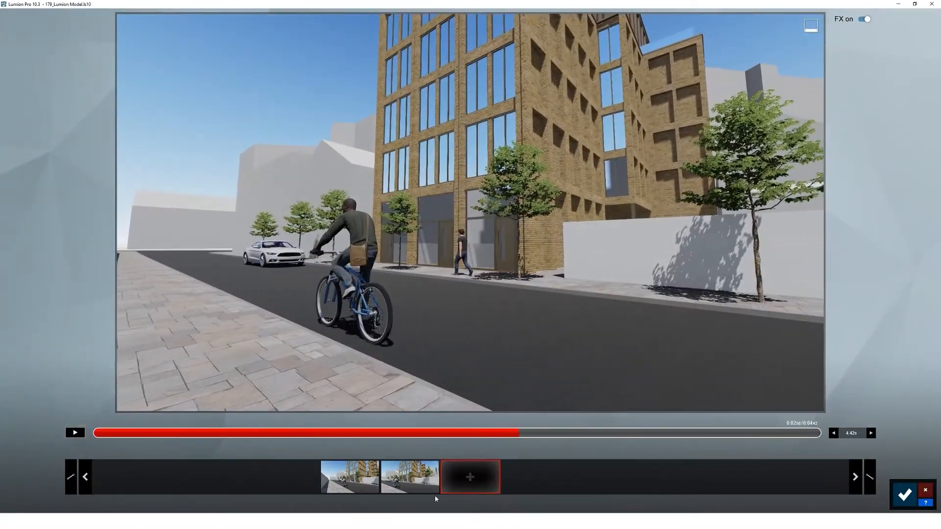
left_click(904, 494)
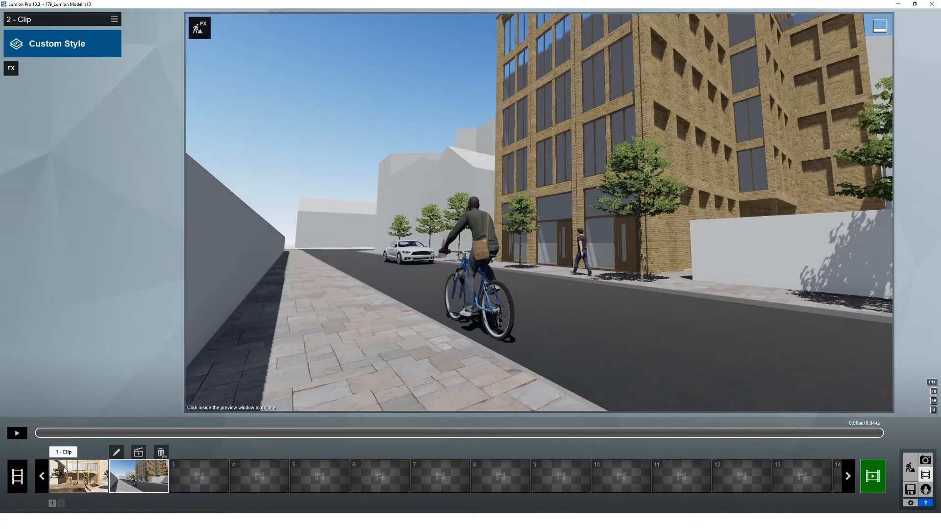
Copy all effects from the first clip and paste them onto the second clip.
left_click(66, 469)
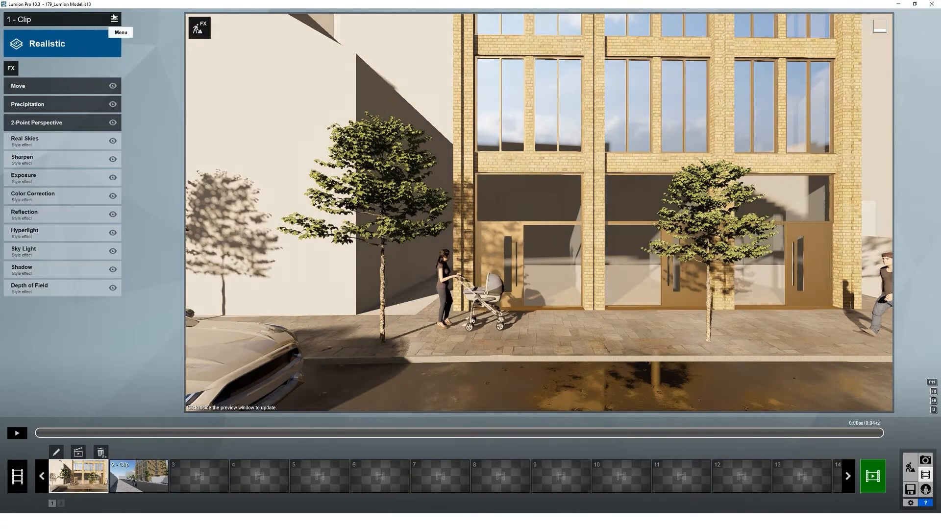
left_click(114, 19)
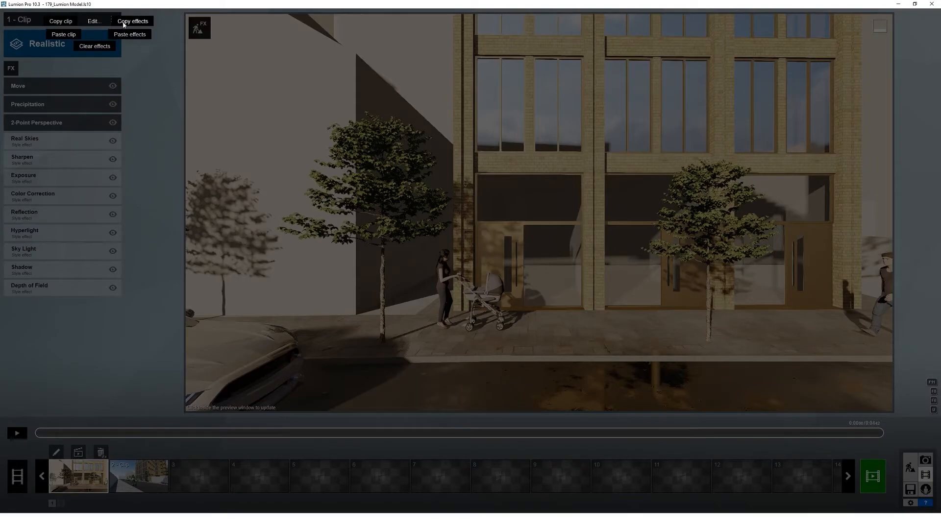
left_click(130, 21)
left_click(132, 470)
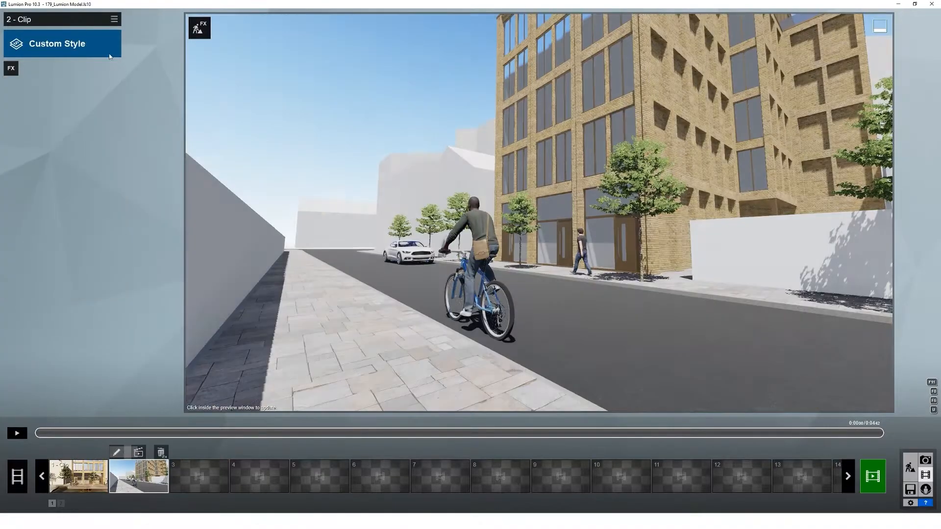
left_click(114, 19)
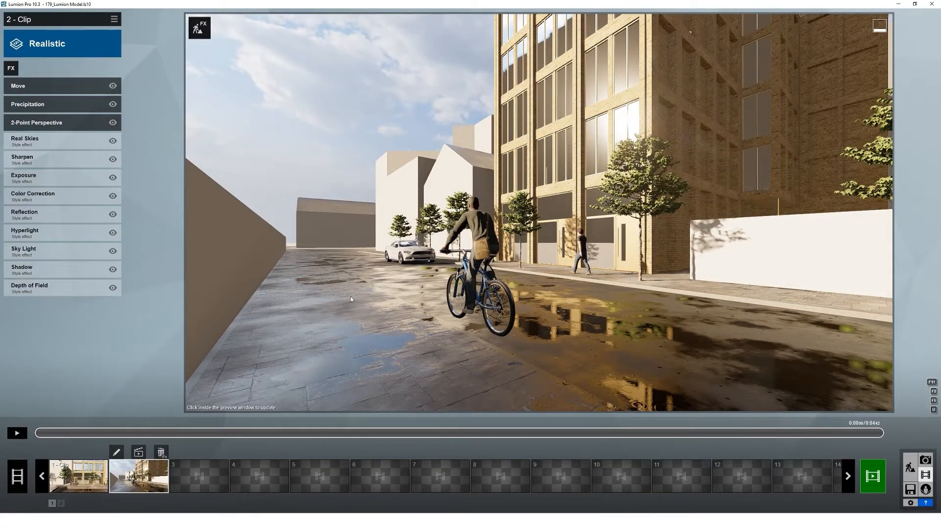
Turn off the Precipitation effect on the second clip and preview its animation.
left_click(112, 105)
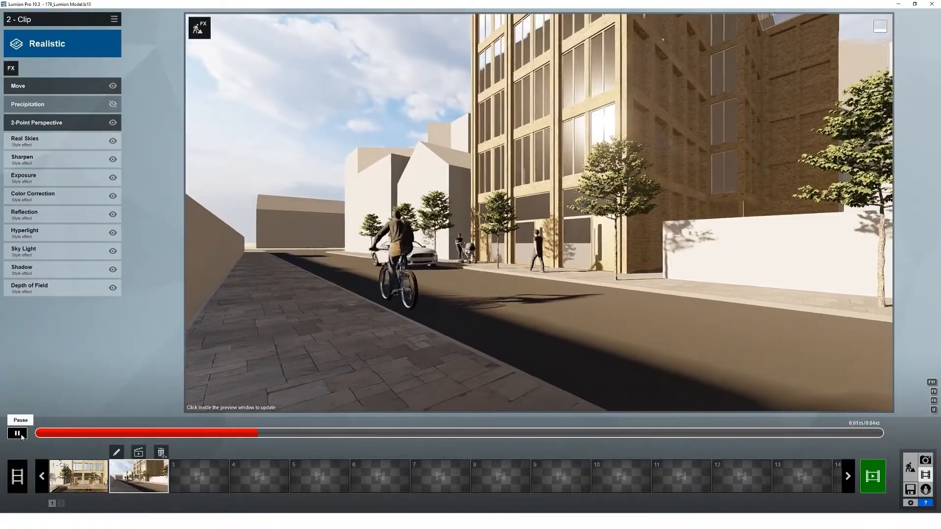
left_click(21, 436)
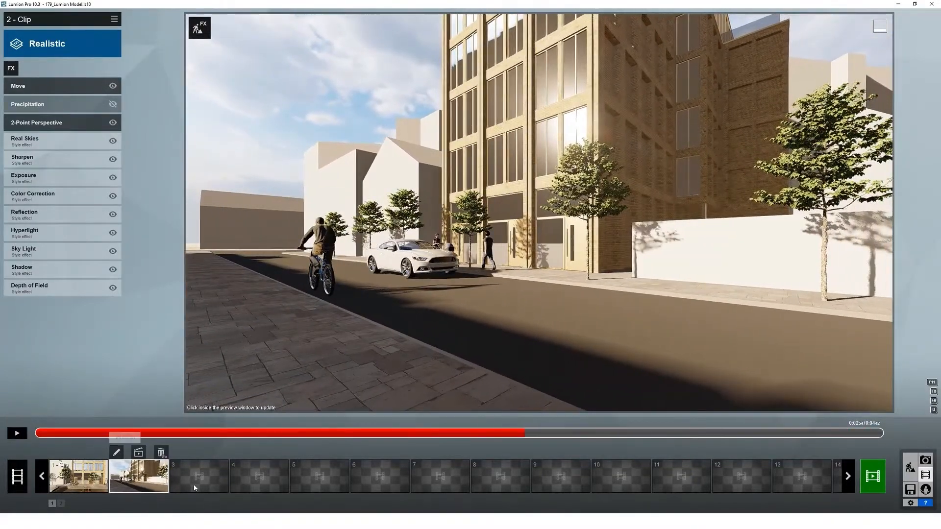
Start recording a third clip and capture its first keyframe from a raised view of the rear street with the black saloon, using linear easing.
left_click(179, 484)
left_click(201, 376)
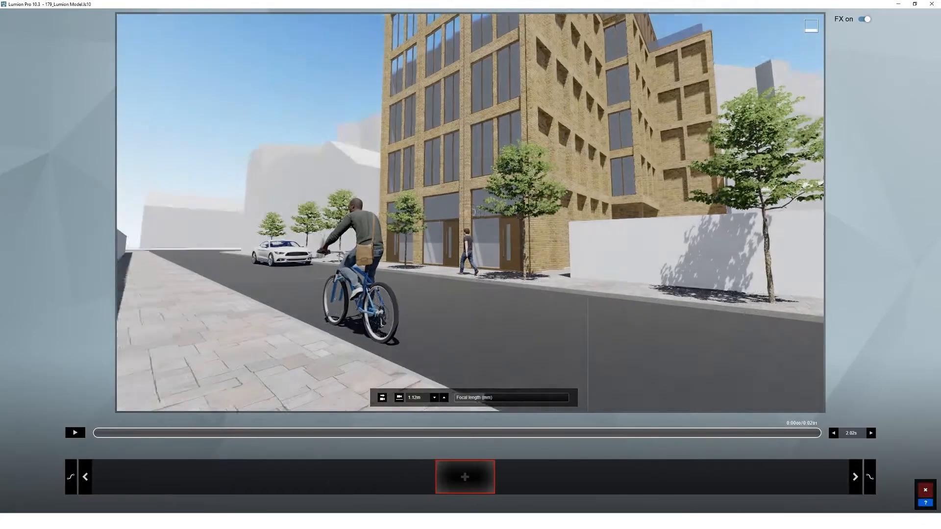
key("w")
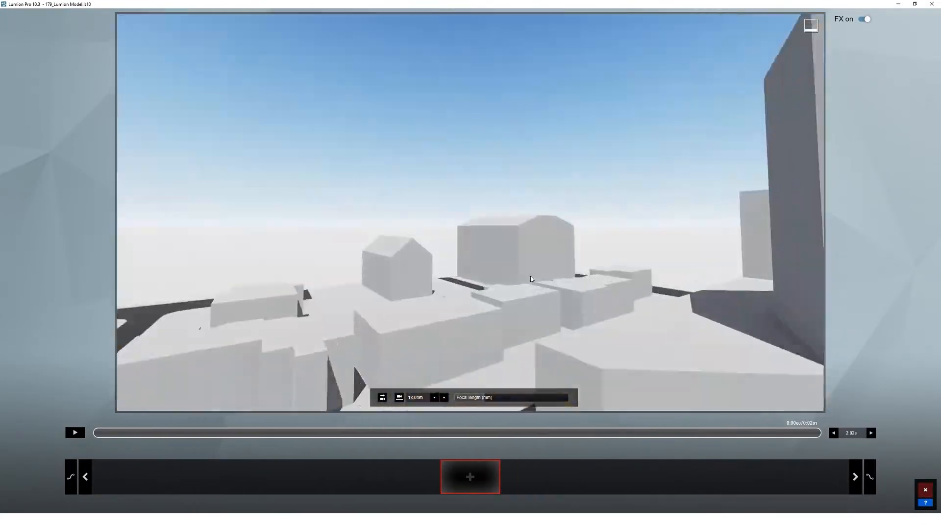
right_click_drag(525, 287, 608, 323)
key("w")
right_click_drag(403, 254, 501, 274)
scroll(392, 270, "up", 4)
scroll(392, 270, "down", 4)
middle_click_drag(392, 271, 421, 221)
right_click_drag(421, 220, 421, 181)
right_click_drag(365, 237, 362, 266)
key("d")
key("d")
key("e")
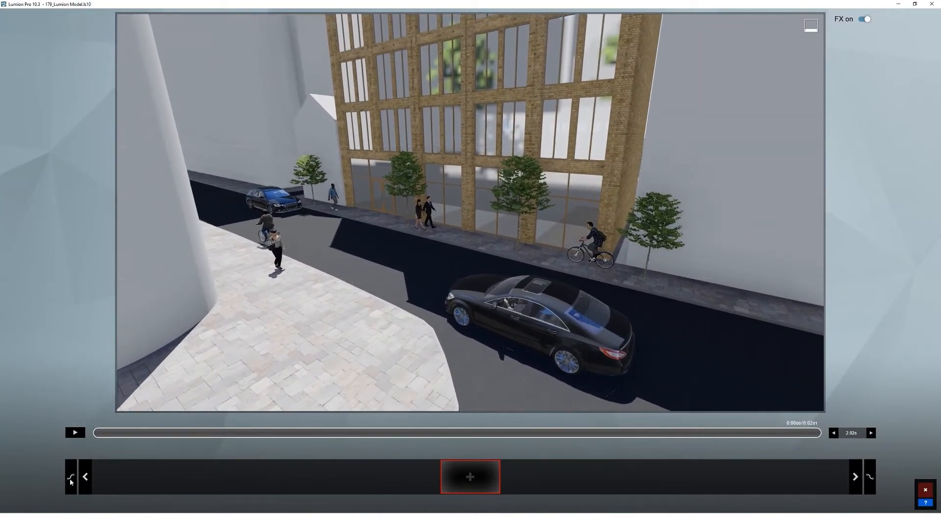
left_click(482, 477)
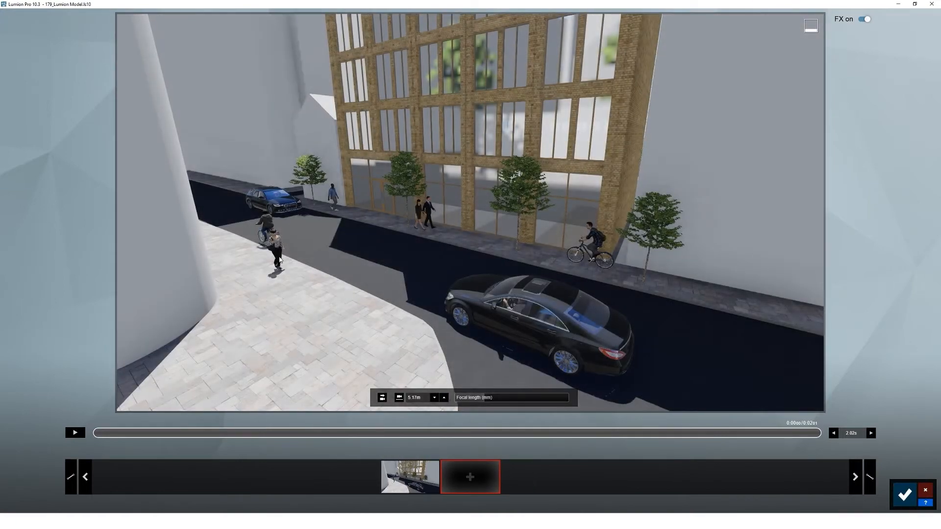
Capture the third clip's second keyframe with the camera shifted right along the street and preview the movement.
middle_click_drag(279, 257, 317, 256)
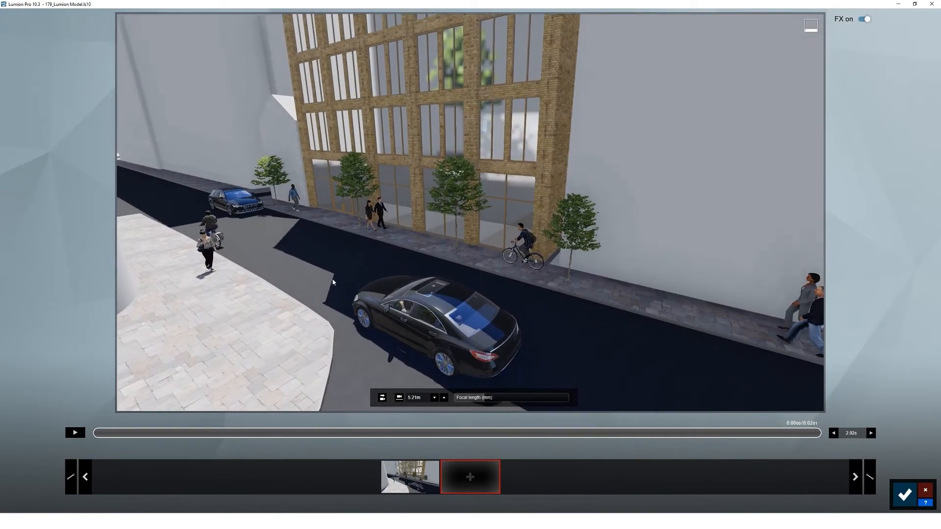
left_click(477, 480)
left_click(75, 433)
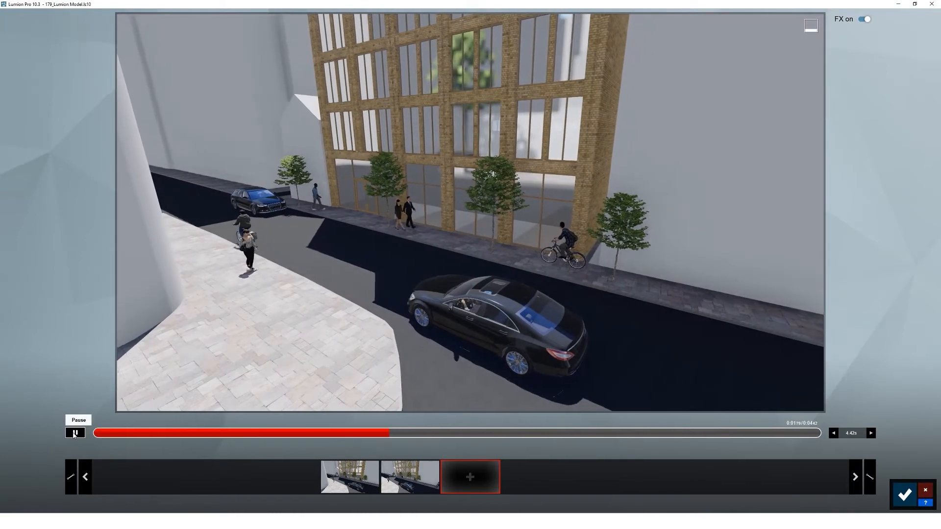
Accept the third clip's recorded camera path and paste the copied effects onto the clip.
left_click(74, 433)
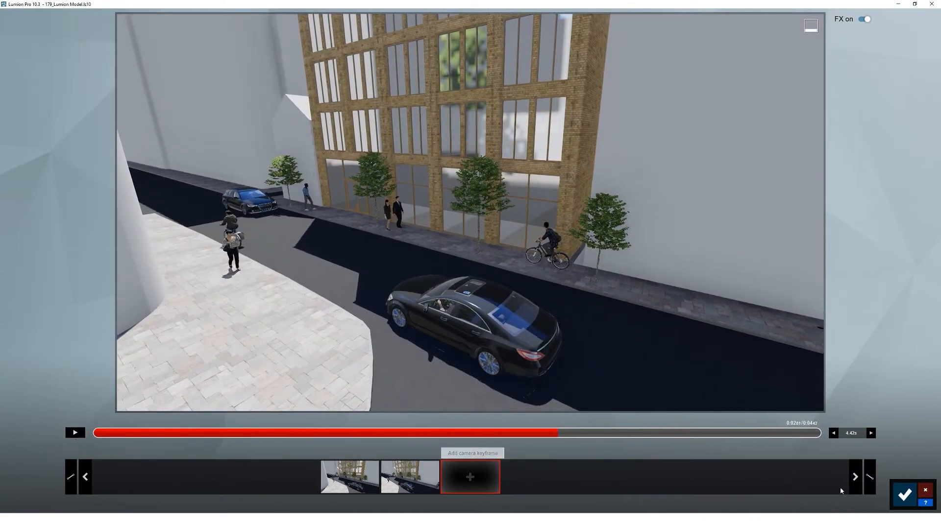
left_click(903, 495)
left_click(114, 19)
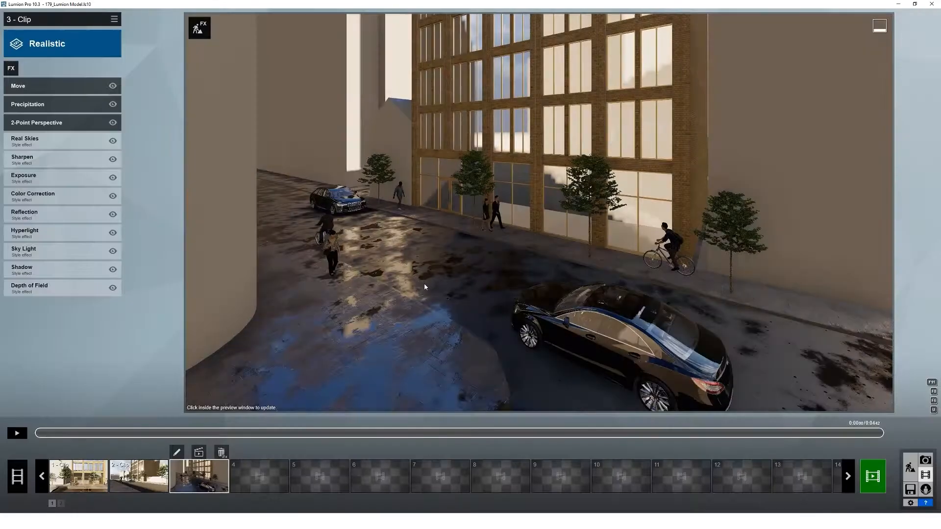
left_click(424, 283)
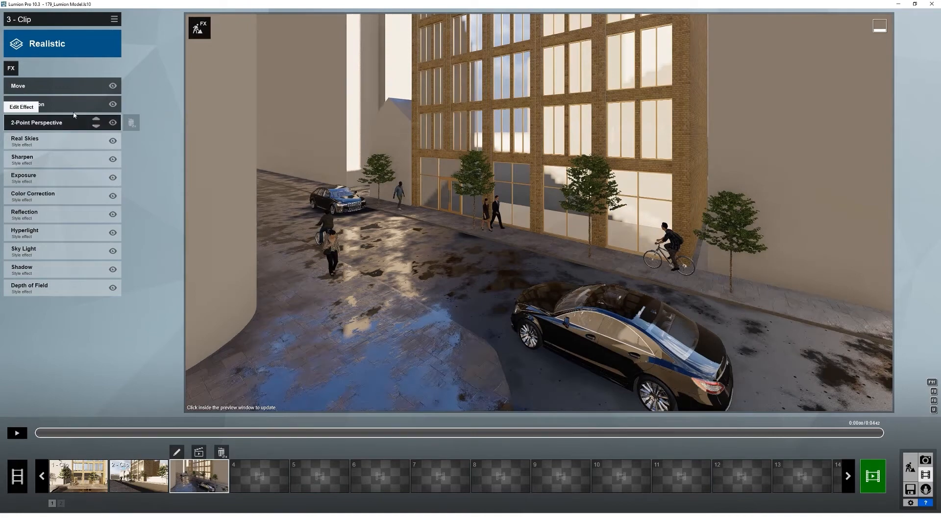
Turn off the 2-Point Perspective effect on the third clip and preview its animation.
left_click(113, 123)
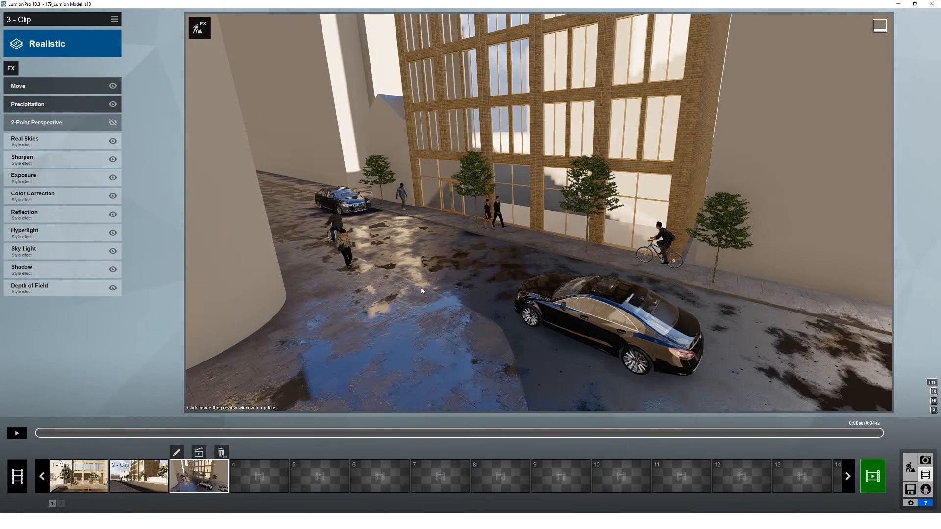
left_click(16, 434)
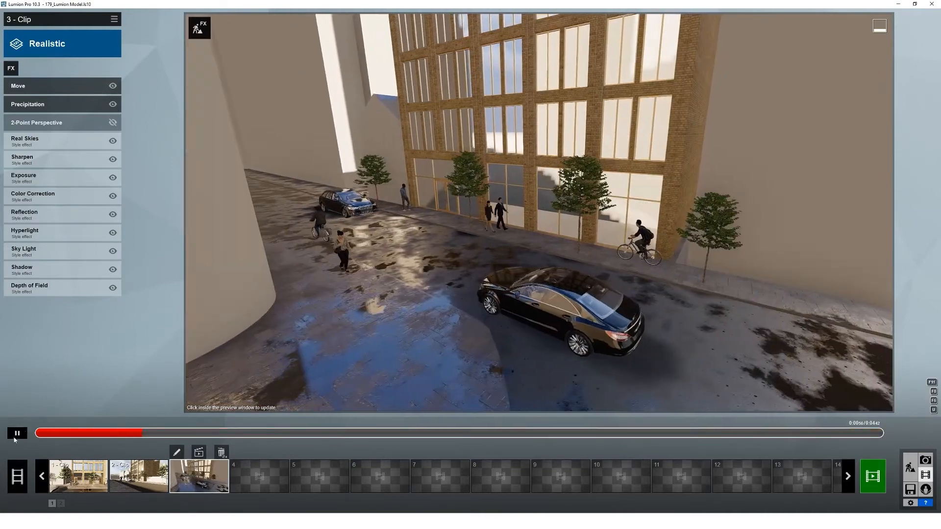
left_click(18, 438)
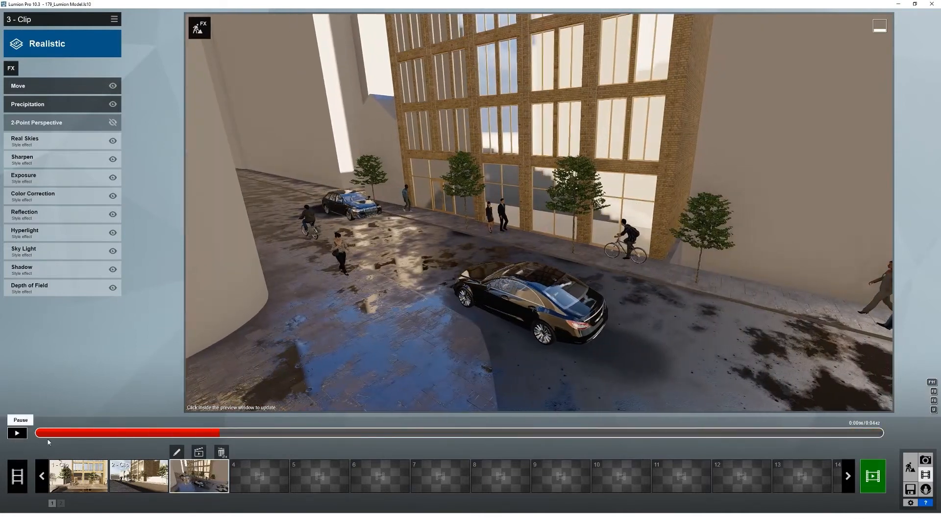